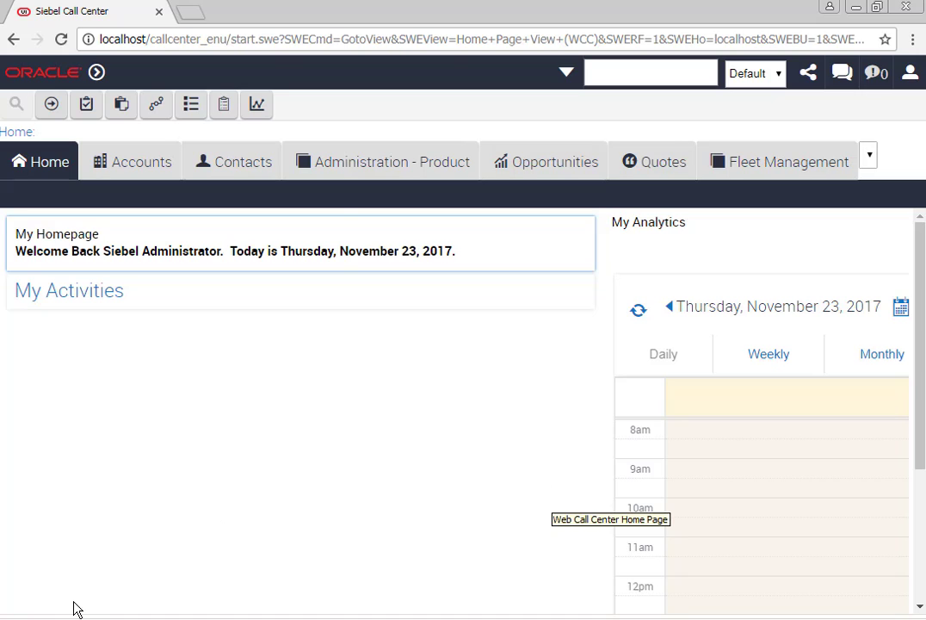
Copy the CheckAlive service port's endpoint address from the OPA Generic Connection inbound web service
{"action": "left_click", "coordinate": [21, 618]}
{"action": "left_click", "coordinate": [497, 374]}
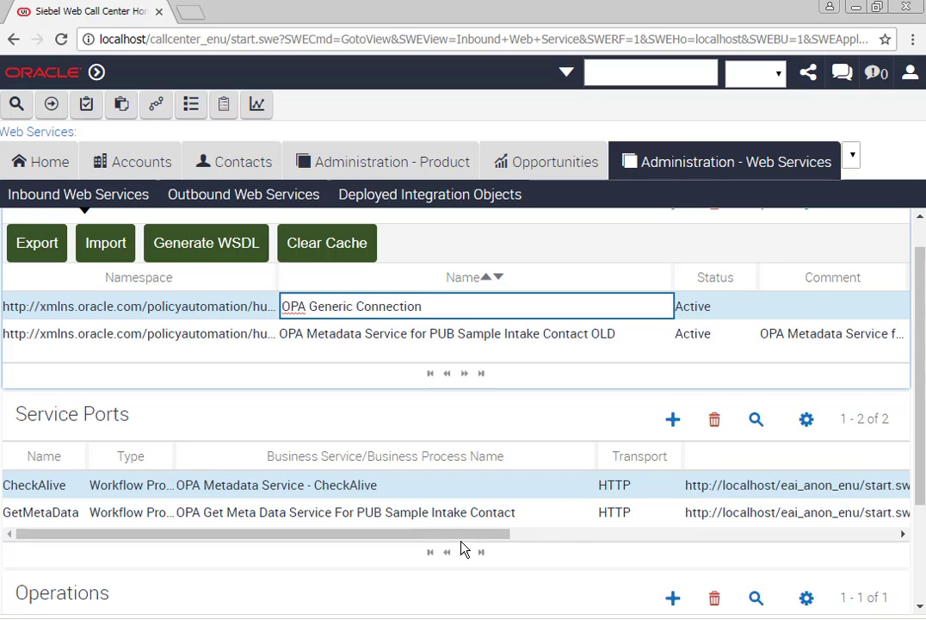
{"action": "left_click_drag", "start_coordinate": [465, 544], "coordinate": [719, 543]}
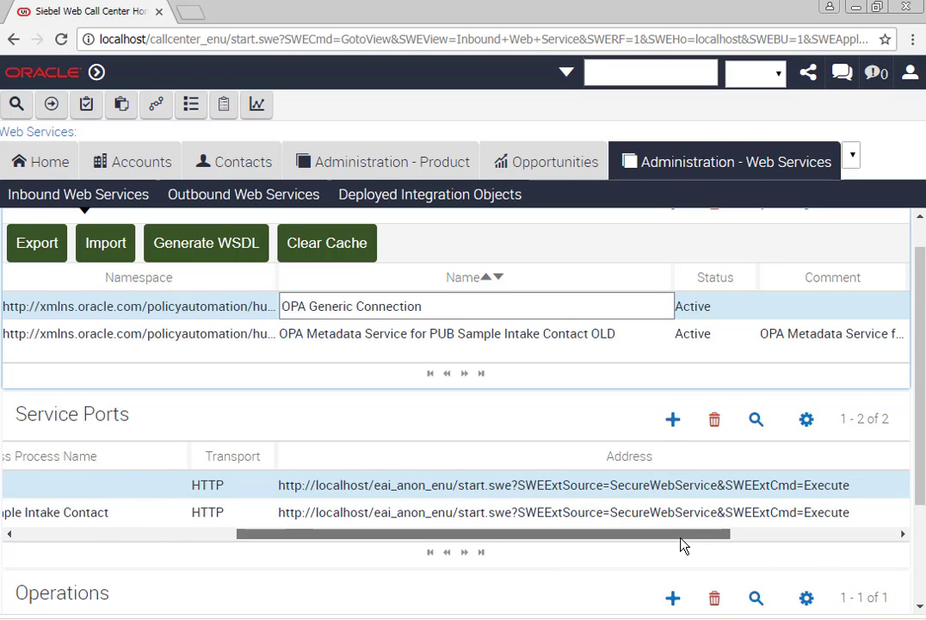
{"action": "left_click", "coordinate": [716, 486]}
{"action": "key", "text": "ctrl+c"}
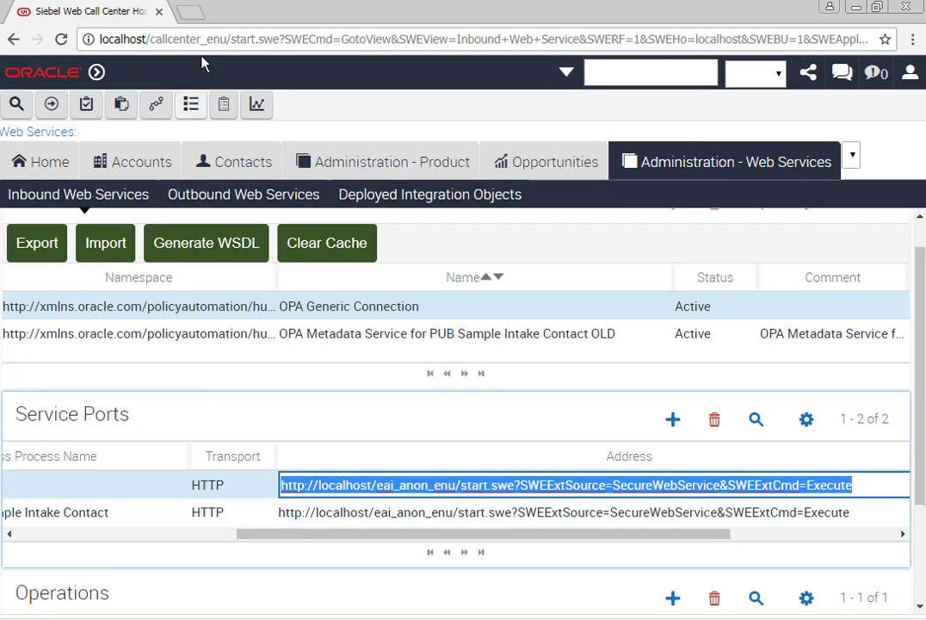
Sign in to the OPA Hub in a new browser tab and open its empty Connections page
{"action": "left_click", "coordinate": [190, 13]}
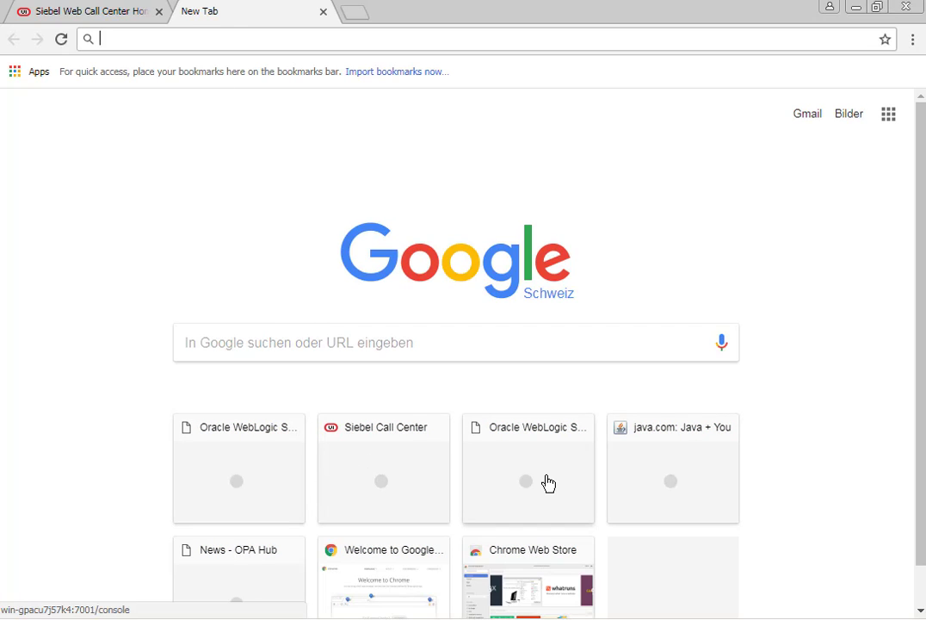
{"action": "left_click", "coordinate": [254, 573]}
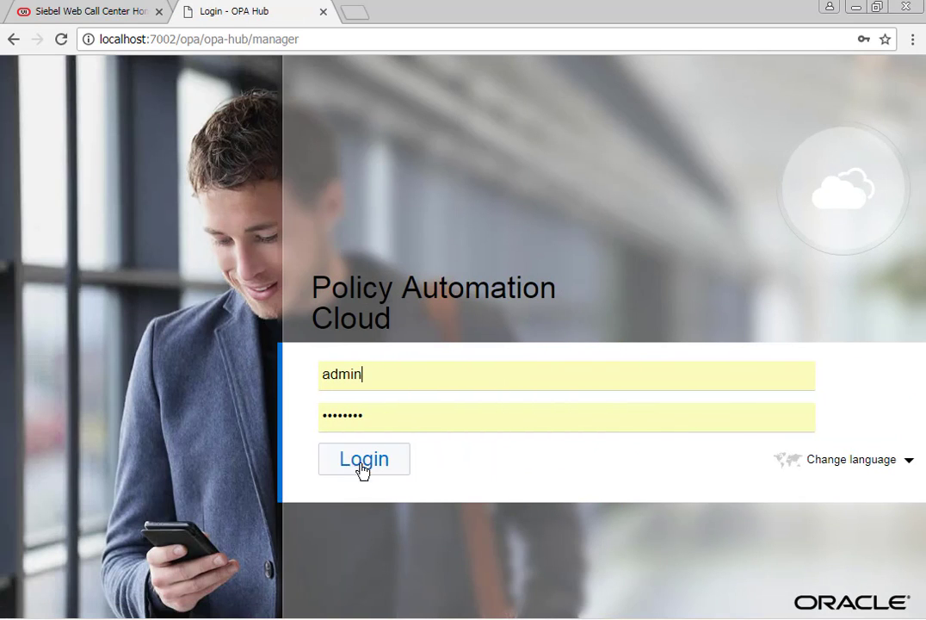
{"action": "left_click", "coordinate": [363, 461]}
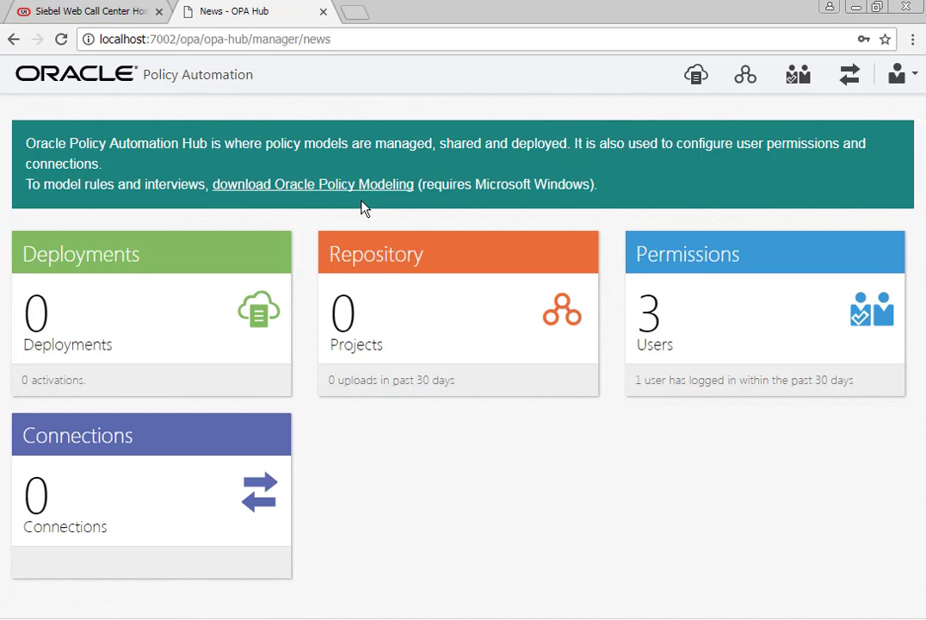
{"action": "left_click", "coordinate": [164, 478]}
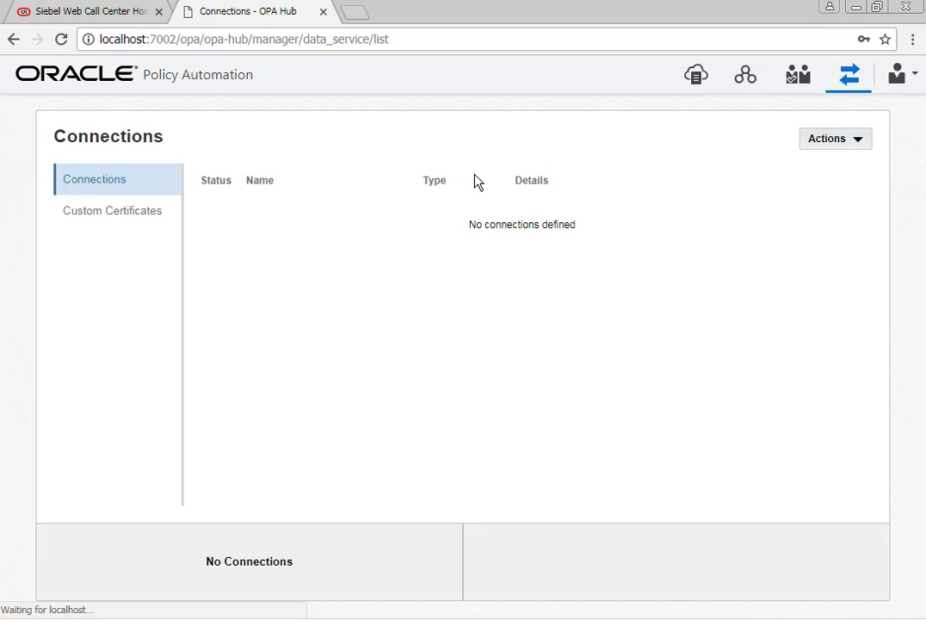
Create a new connection named 'Siebel' with the pasted Siebel secure web service URL
{"action": "left_click", "coordinate": [851, 140]}
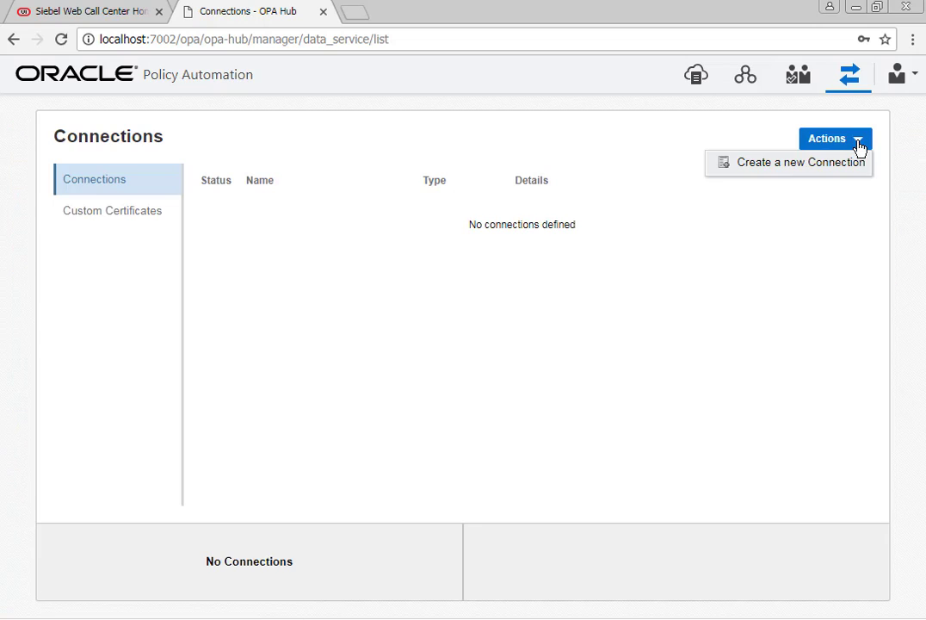
{"action": "left_click", "coordinate": [792, 164]}
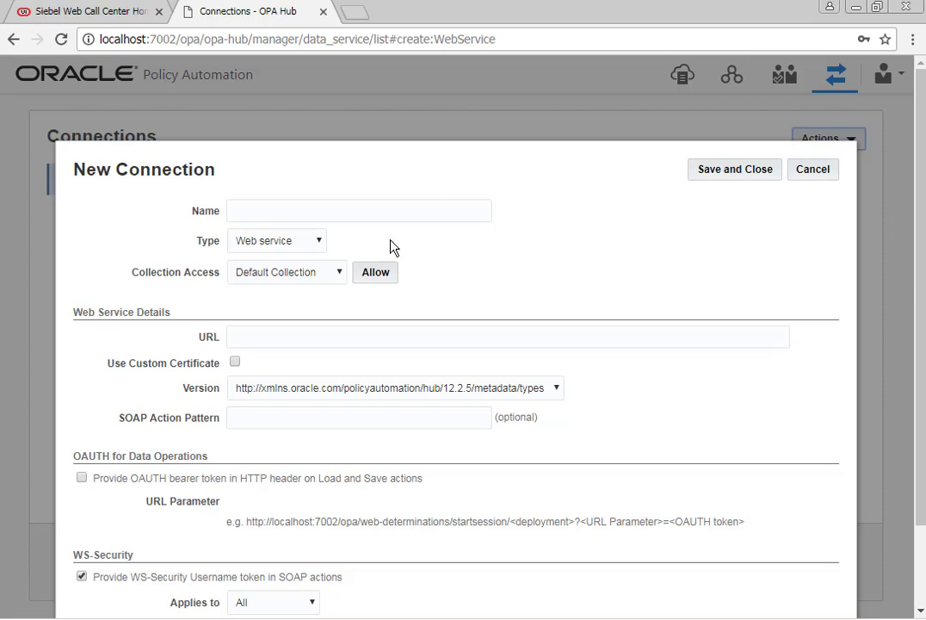
{"action": "left_click", "coordinate": [287, 216]}
{"action": "type", "text": "Siebel"}
{"action": "left_click", "coordinate": [306, 339]}
{"action": "key", "text": "ctrl+v"}
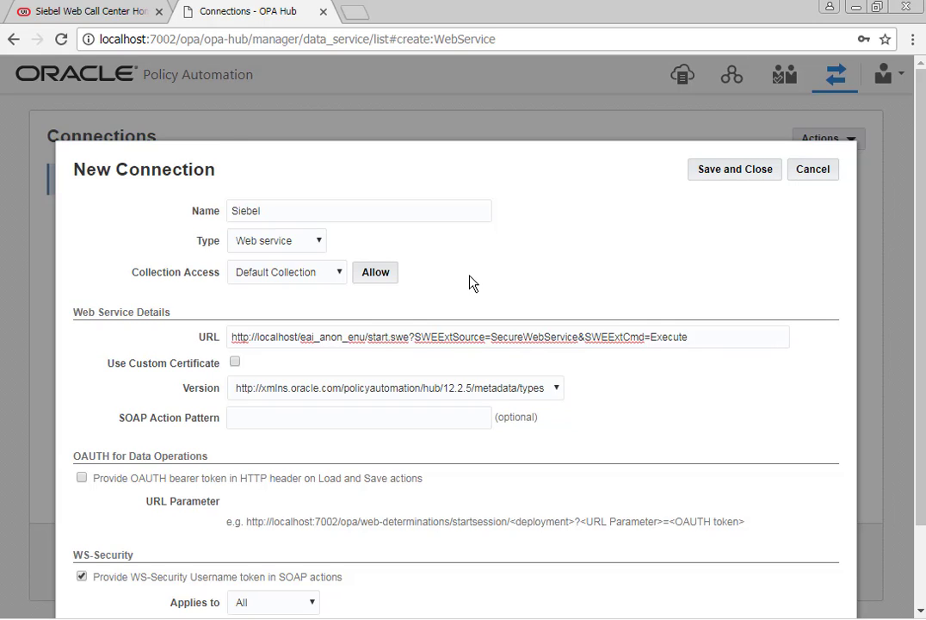
{"action": "scroll", "coordinate": [469, 284], "scroll_direction": "down", "scroll_amount": 1}
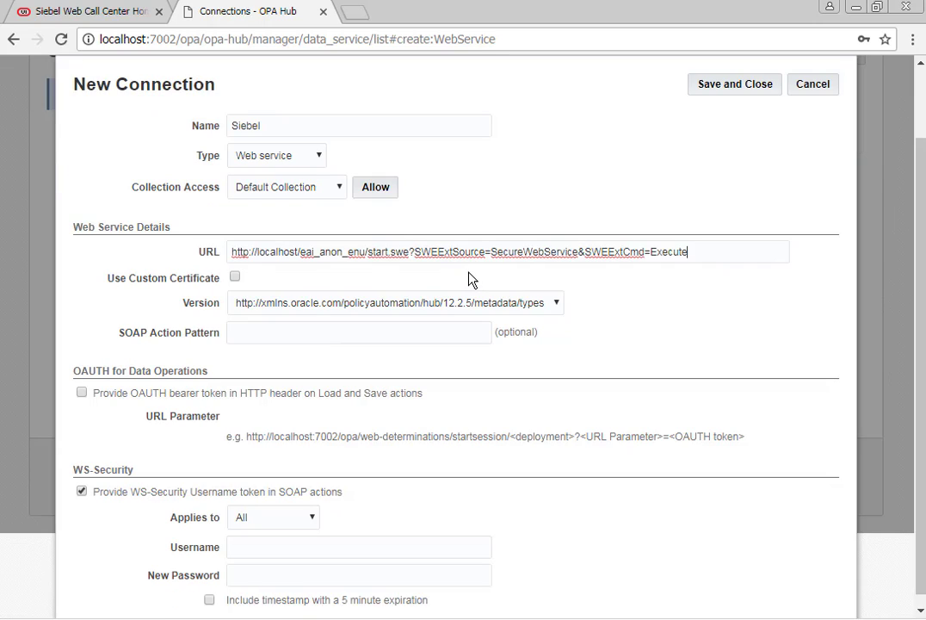
Set the Siebel connection's version and SOAP action pattern to 12.2.5, then save and close it
{"action": "key", "text": "Return"}
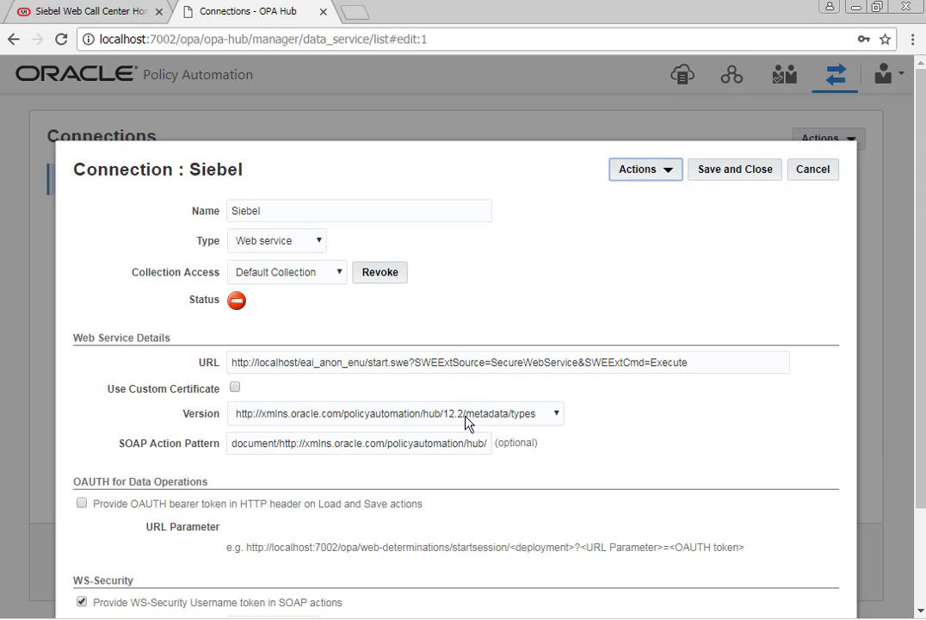
{"action": "left_click", "coordinate": [467, 422]}
{"action": "left_click", "coordinate": [468, 443]}
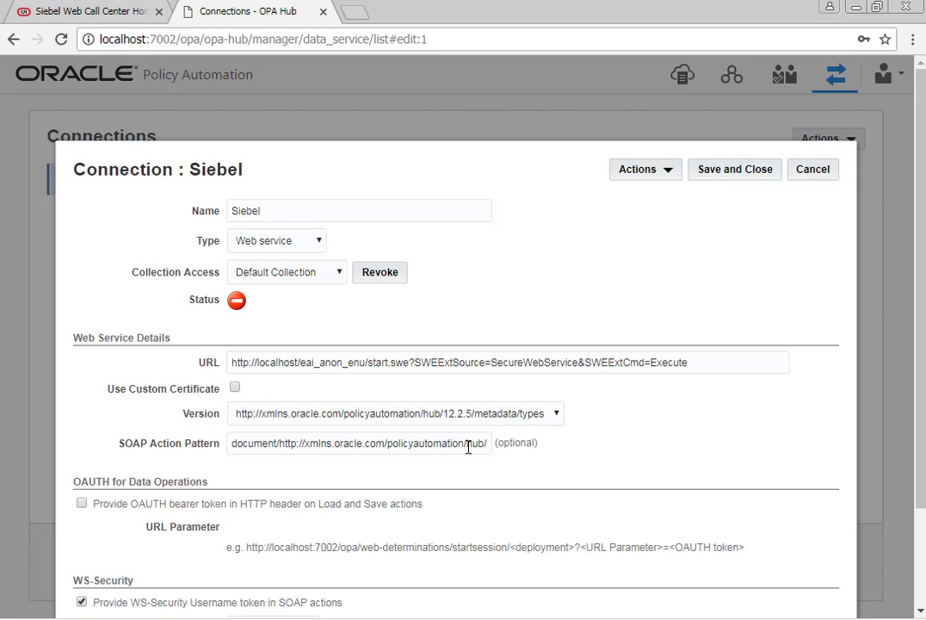
{"action": "left_click_drag", "start_coordinate": [463, 440], "coordinate": [520, 450]}
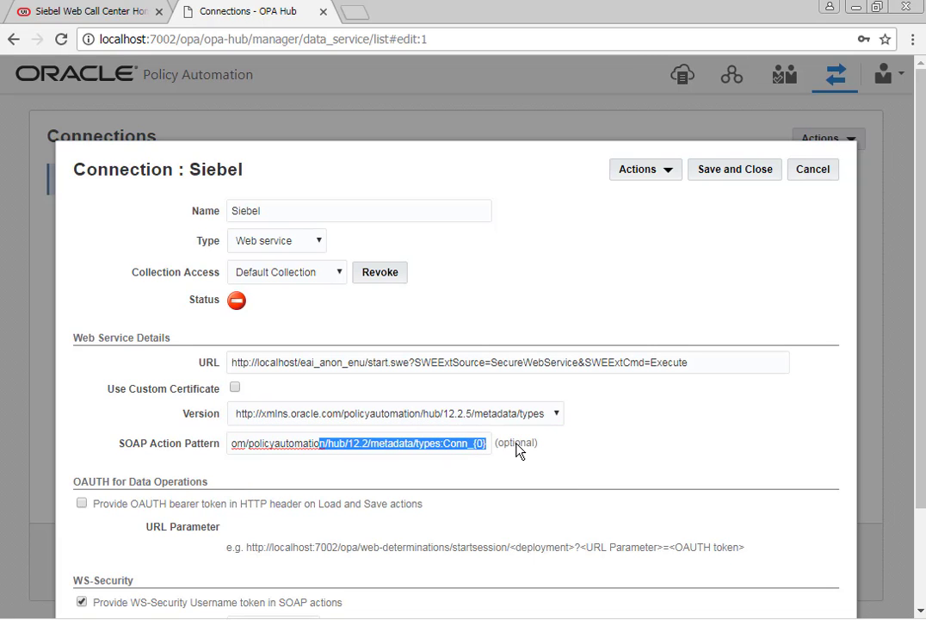
{"action": "left_click", "coordinate": [367, 440]}
{"action": "type", "text": "."}
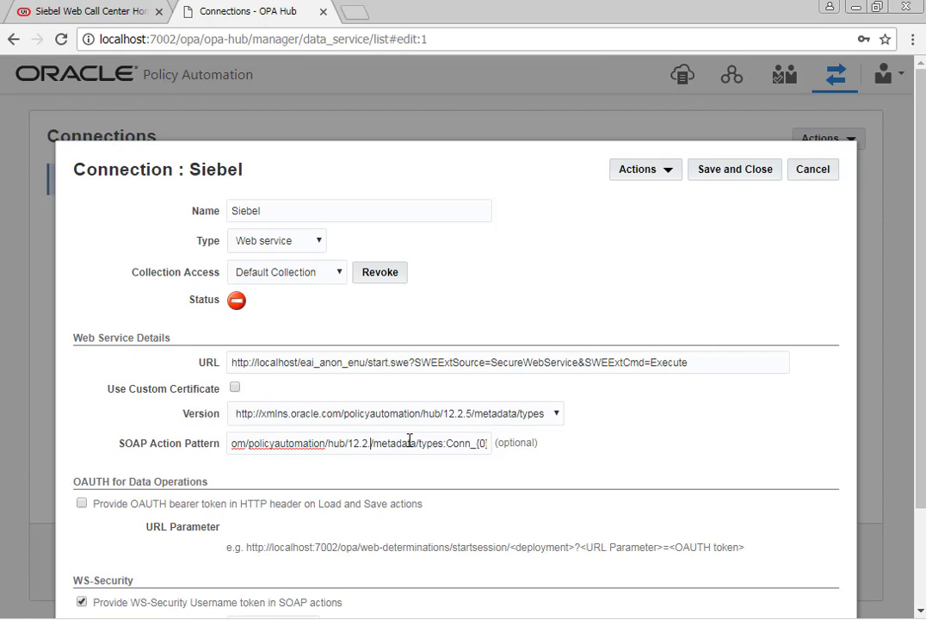
{"action": "type", "text": "5"}
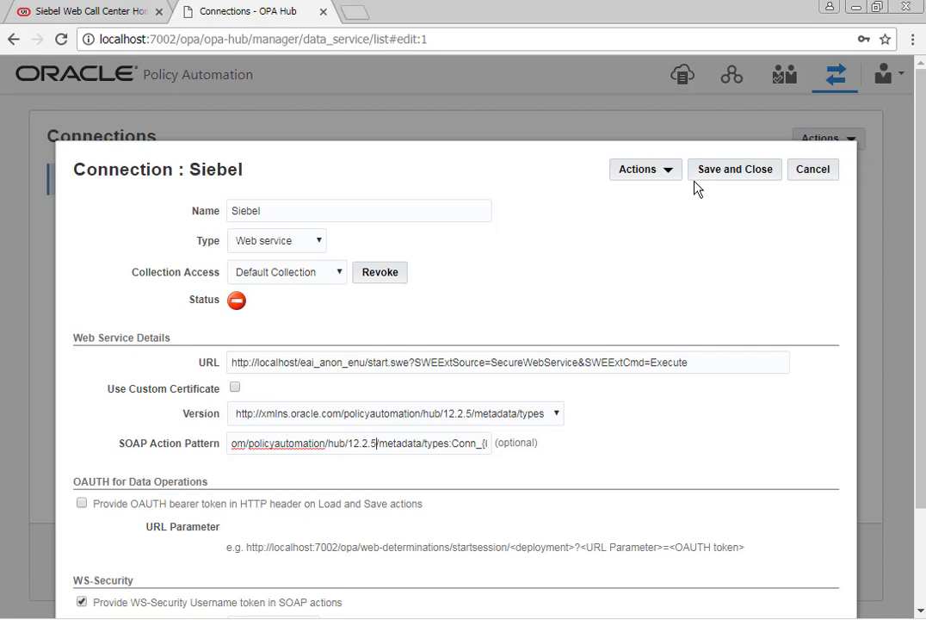
{"action": "left_click", "coordinate": [737, 172]}
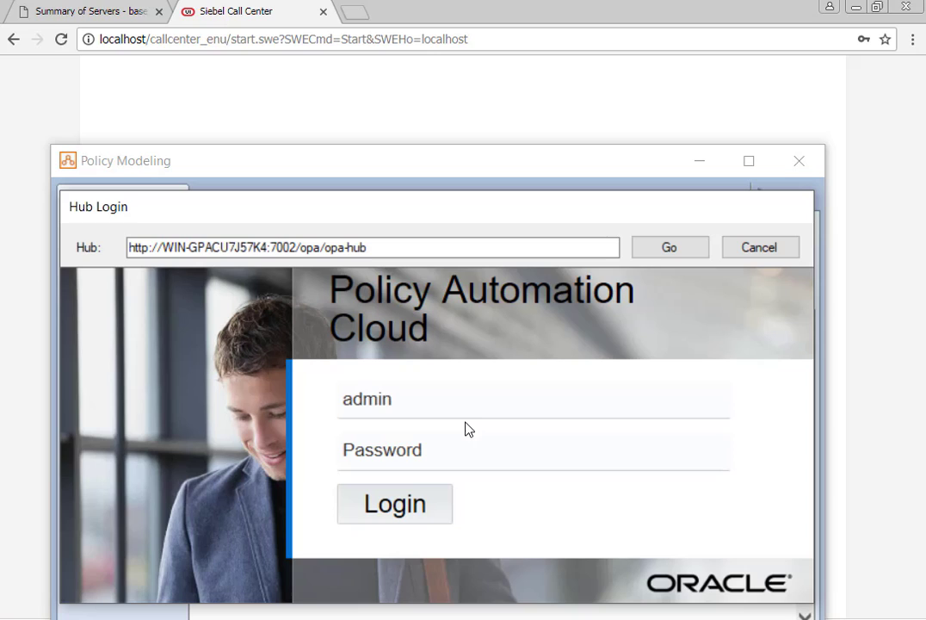
Log in to the OPA Hub with the hub username and password, then close Hub Projects
{"action": "left_click", "coordinate": [453, 408]}
{"action": "key", "text": "ctrl+a"}
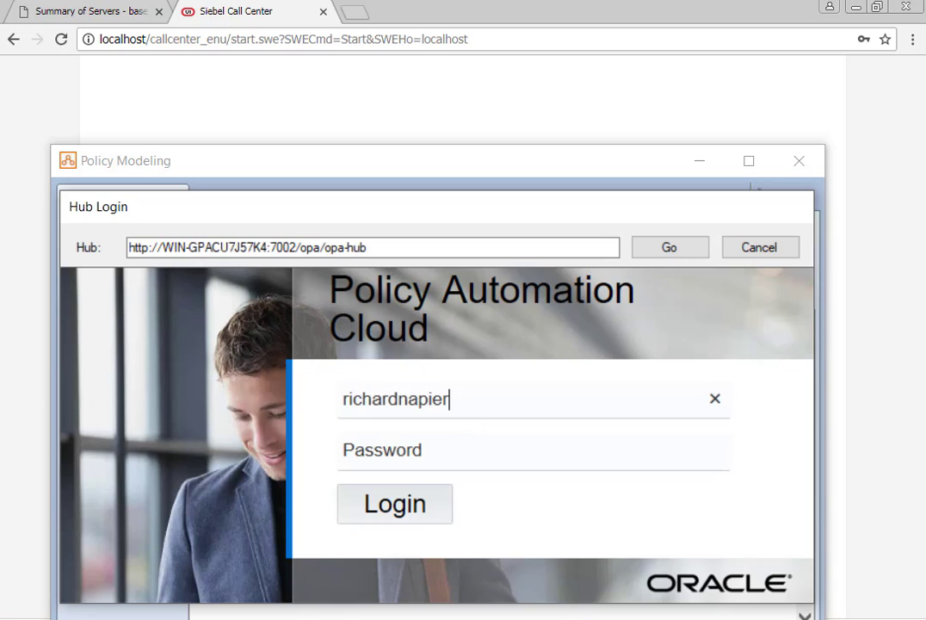
{"action": "key", "text": "Tab"}
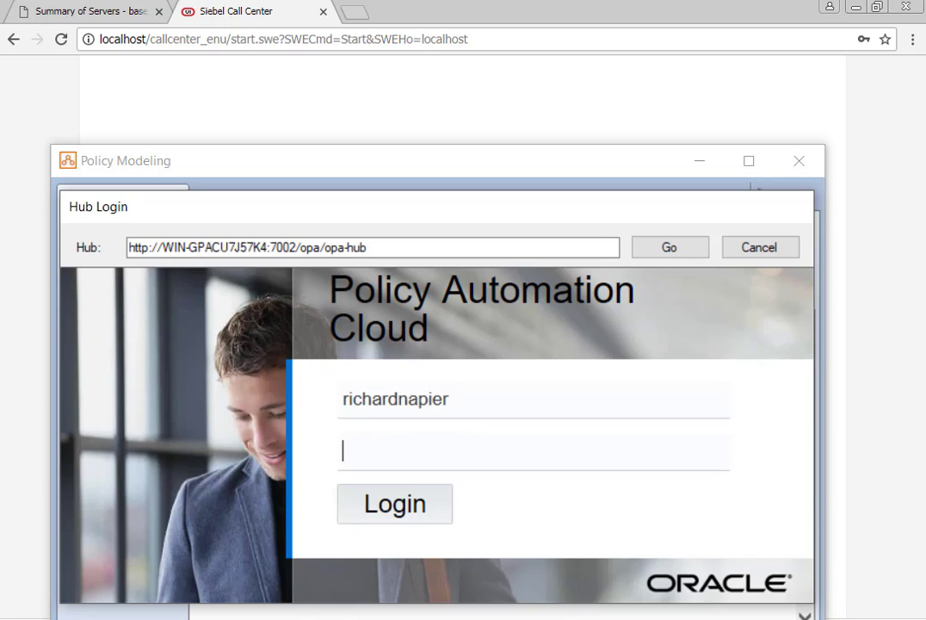
{"action": "type", "text": "Welcome1"}
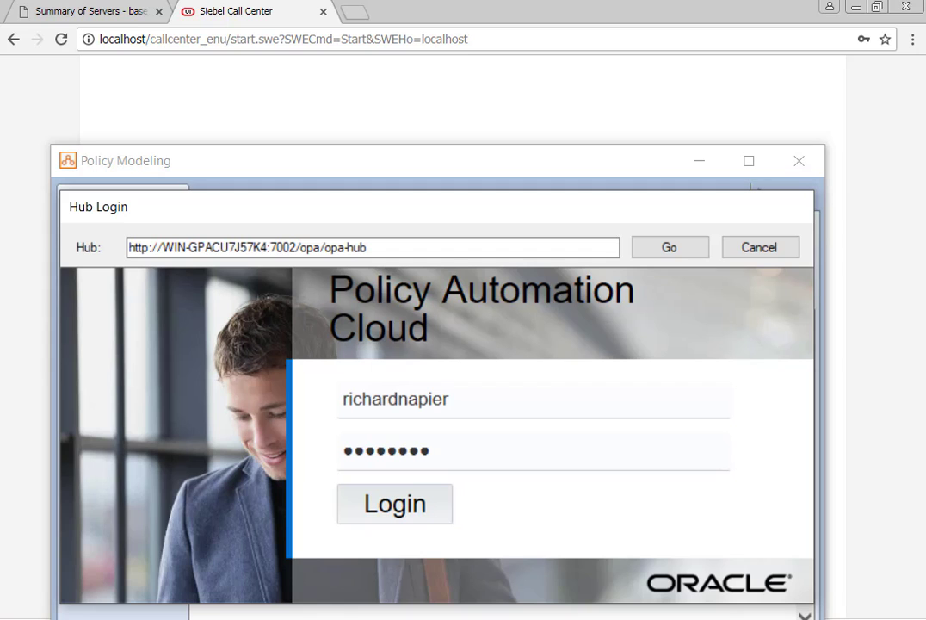
{"action": "type", "text": "••••••"}
{"action": "left_click", "coordinate": [447, 489]}
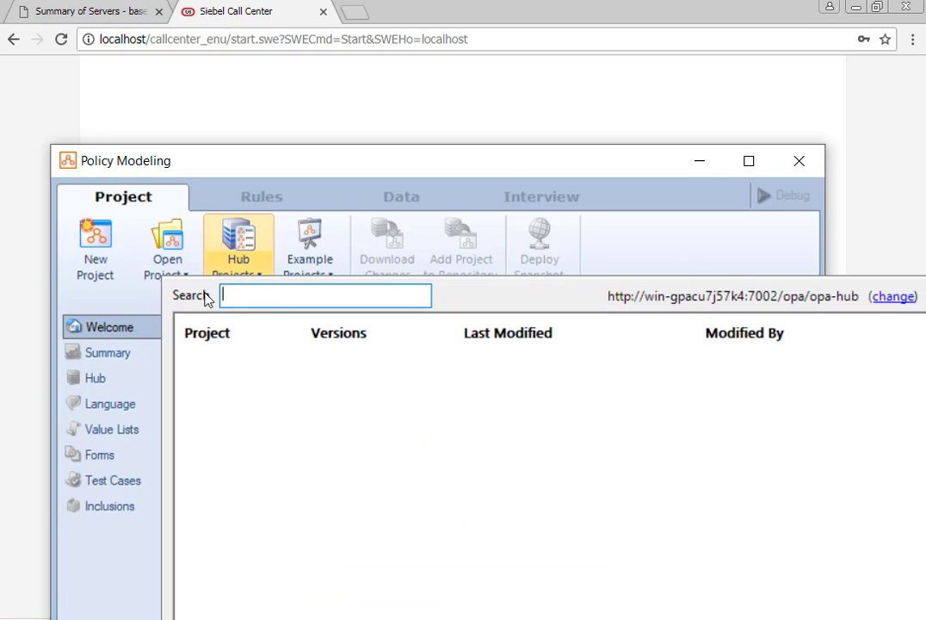
{"action": "left_click", "coordinate": [351, 172]}
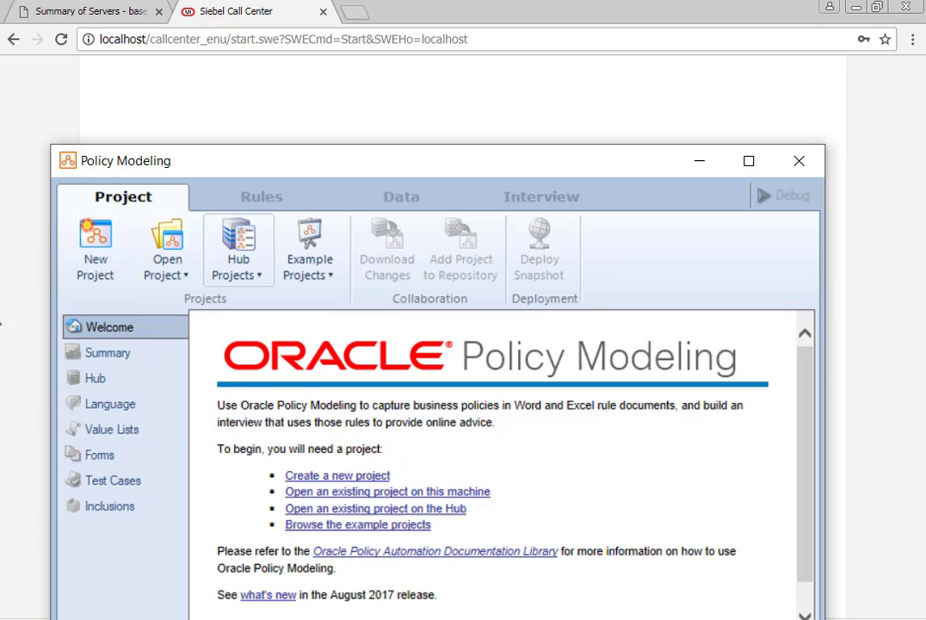
Start a new project named SiebelOPADemo
{"action": "left_click", "coordinate": [95, 245]}
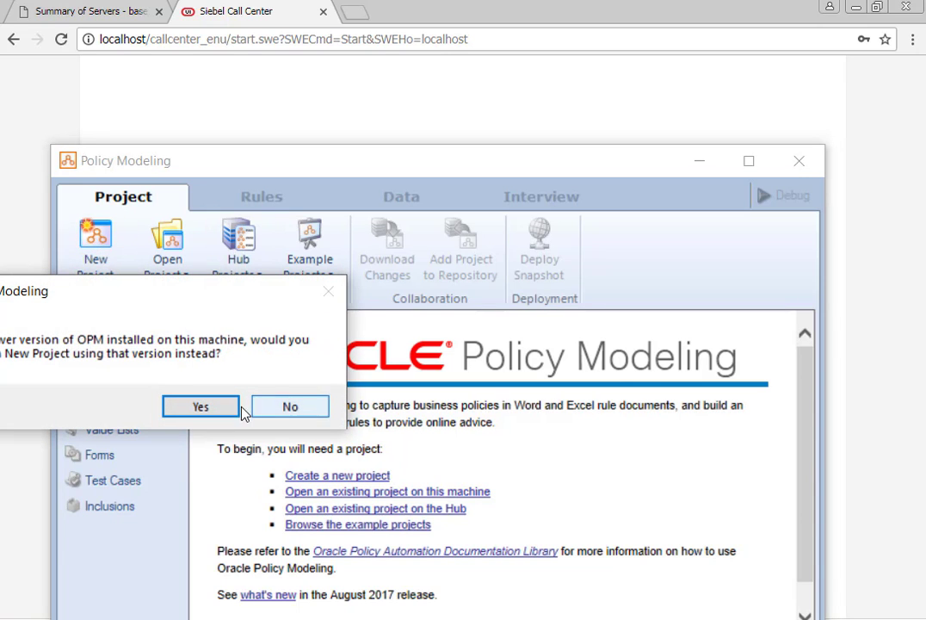
{"action": "left_click", "coordinate": [287, 407]}
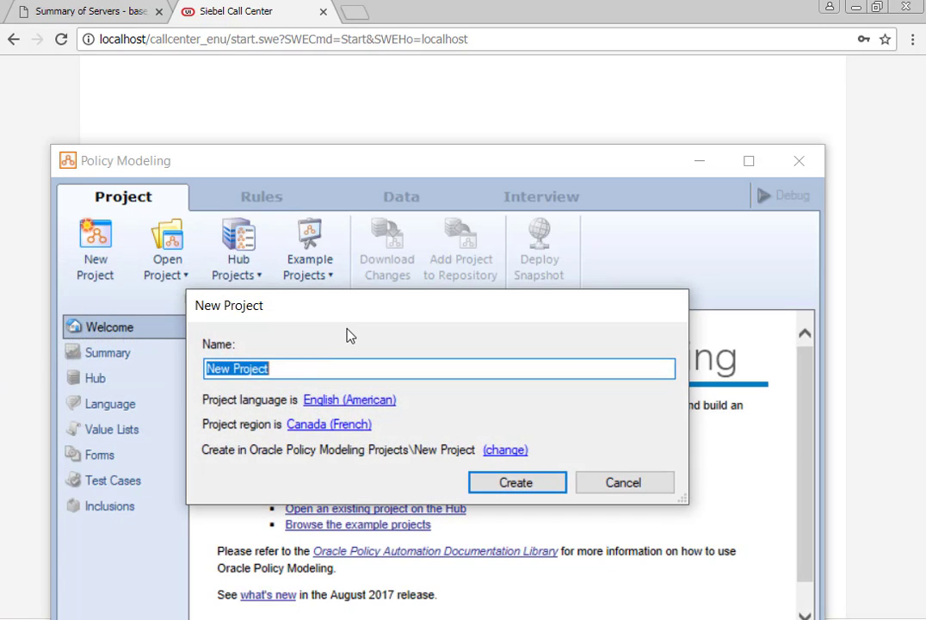
{"action": "type", "text": "Siebel"}
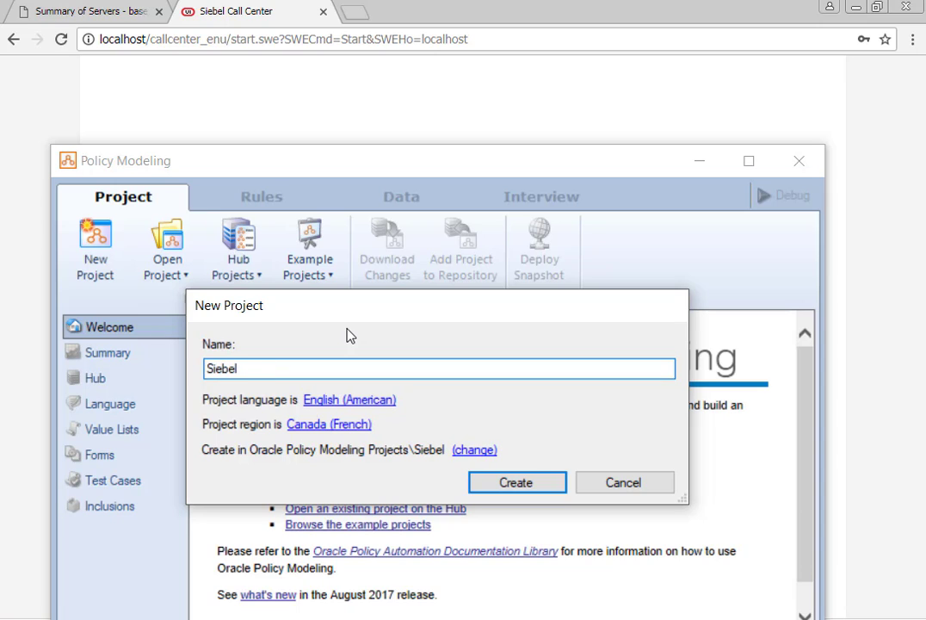
{"action": "type", "text": "OPADemo"}
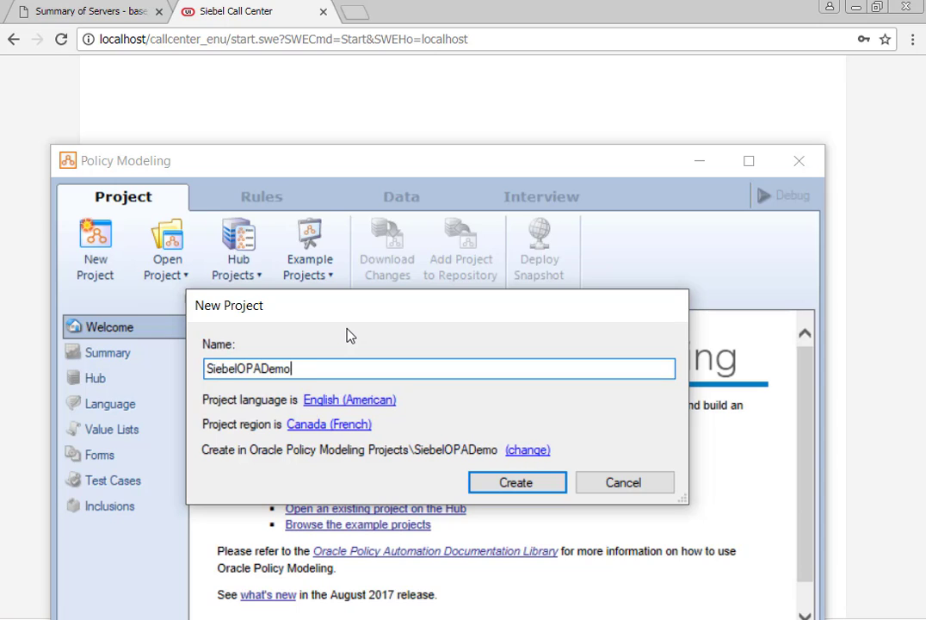
Set region to United Kingdom (English), keep English (American) language, and create the project
{"action": "left_click", "coordinate": [350, 430]}
{"action": "scroll", "coordinate": [422, 91], "scroll_direction": "down", "scroll_amount": 2}
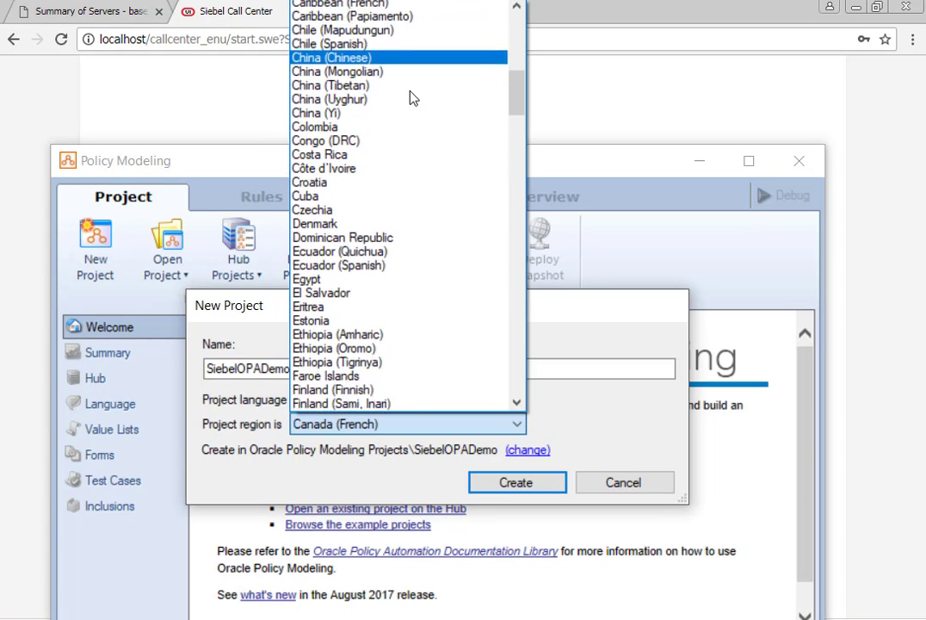
{"action": "scroll", "coordinate": [412, 98], "scroll_direction": "down", "scroll_amount": 2}
{"action": "scroll", "coordinate": [372, 307], "scroll_direction": "up", "scroll_amount": 5}
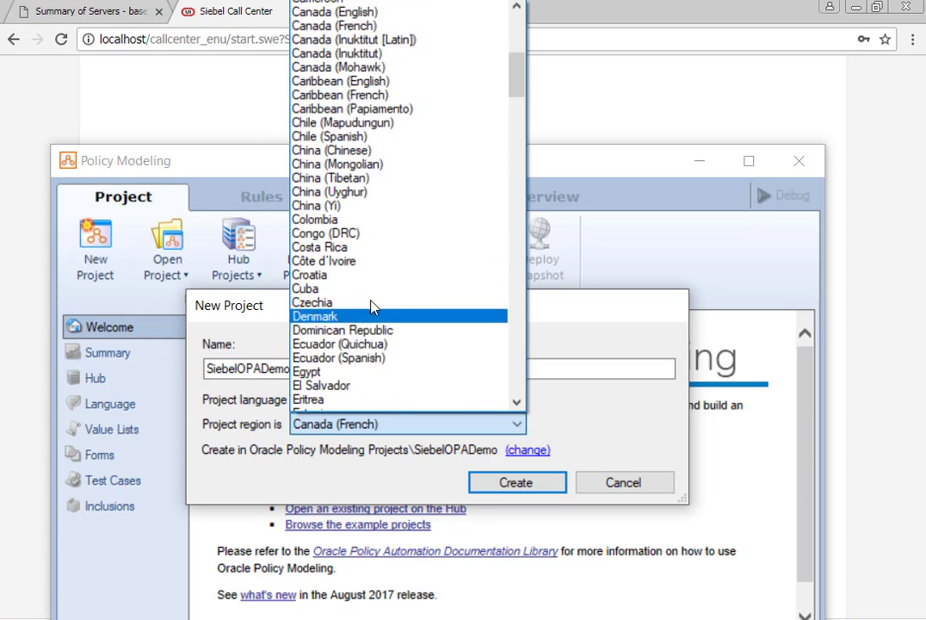
{"action": "scroll", "coordinate": [373, 307], "scroll_direction": "up", "scroll_amount": 10}
{"action": "scroll", "coordinate": [372, 306], "scroll_direction": "down", "scroll_amount": 7}
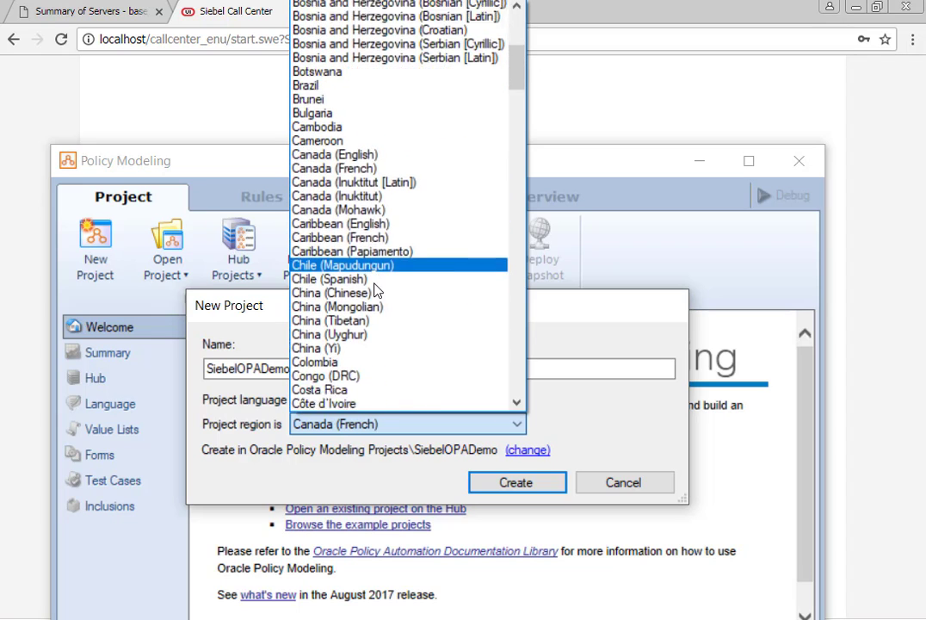
{"action": "scroll", "coordinate": [375, 291], "scroll_direction": "down", "scroll_amount": 5}
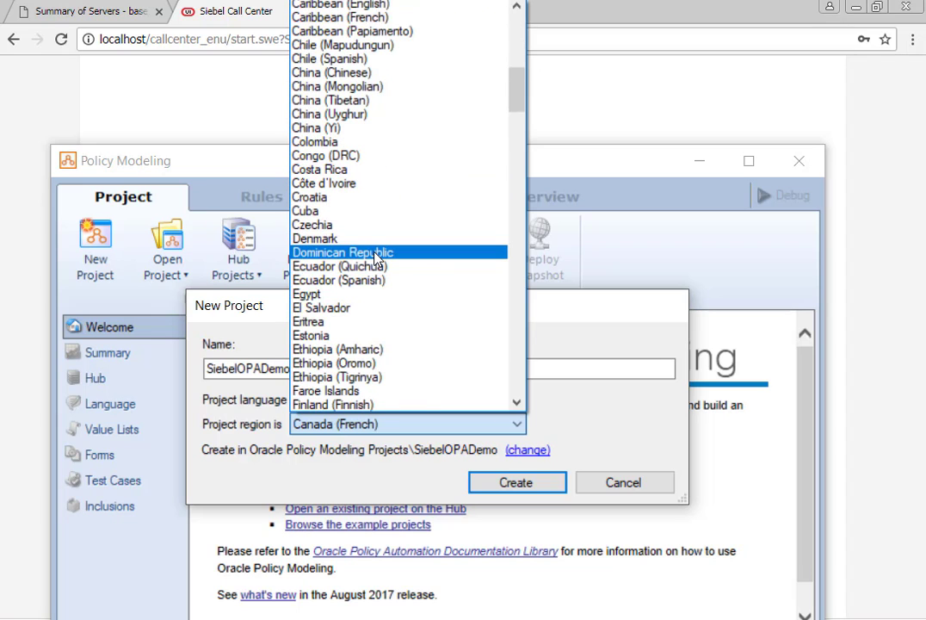
{"action": "scroll", "coordinate": [376, 257], "scroll_direction": "down", "scroll_amount": 20}
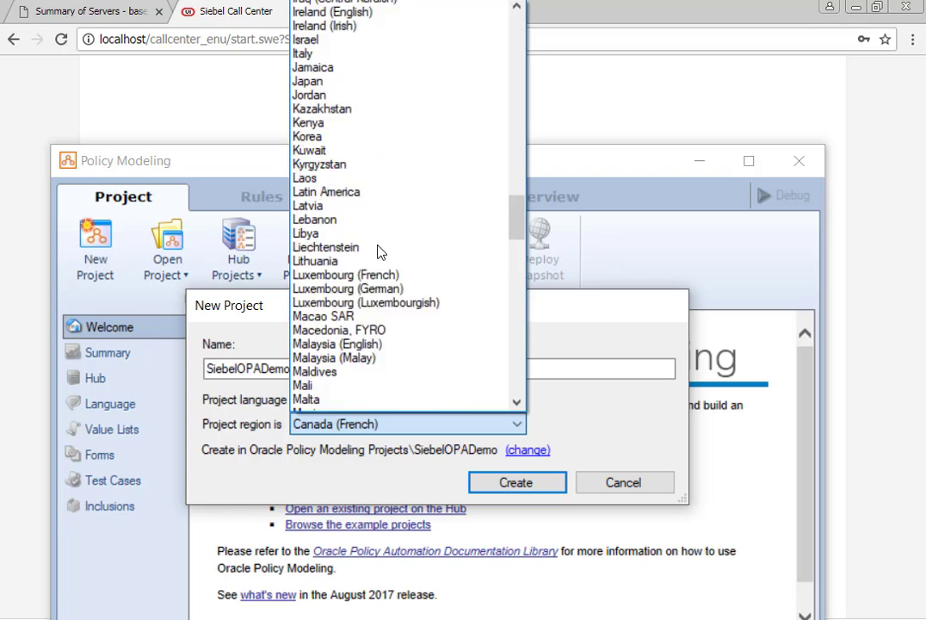
{"action": "scroll", "coordinate": [382, 251], "scroll_direction": "down", "scroll_amount": 20}
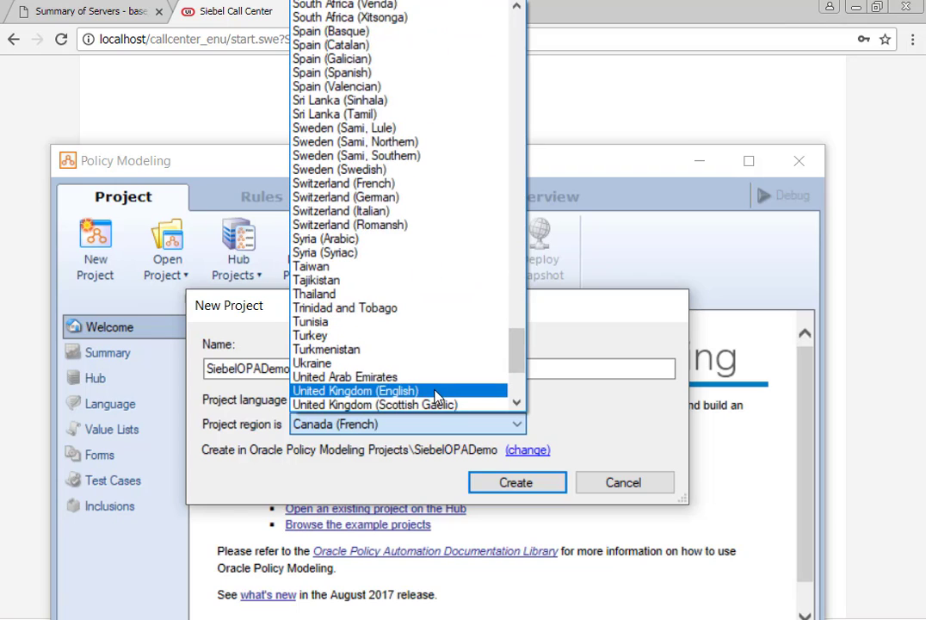
{"action": "left_click", "coordinate": [355, 391]}
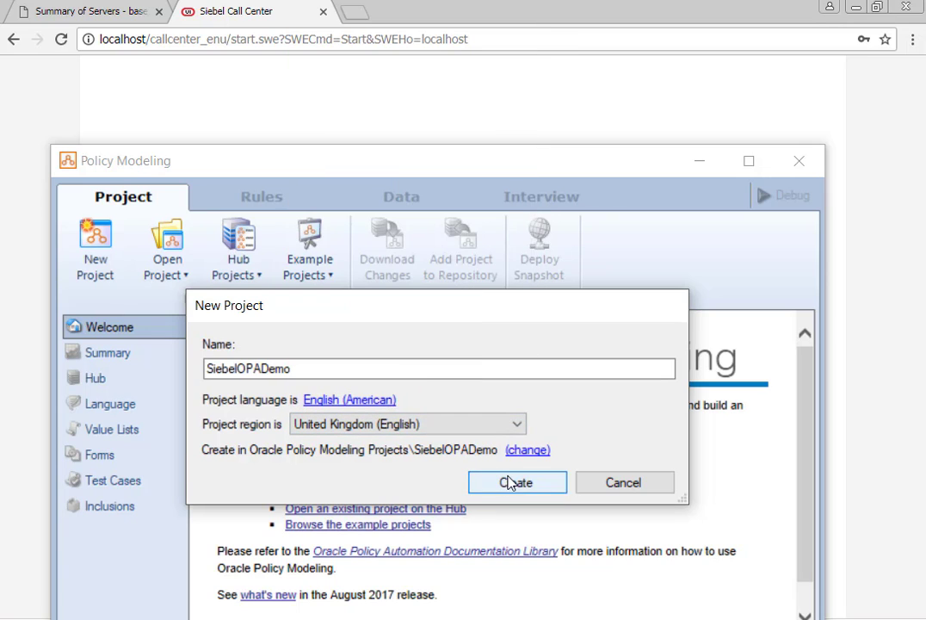
{"action": "left_click", "coordinate": [387, 398]}
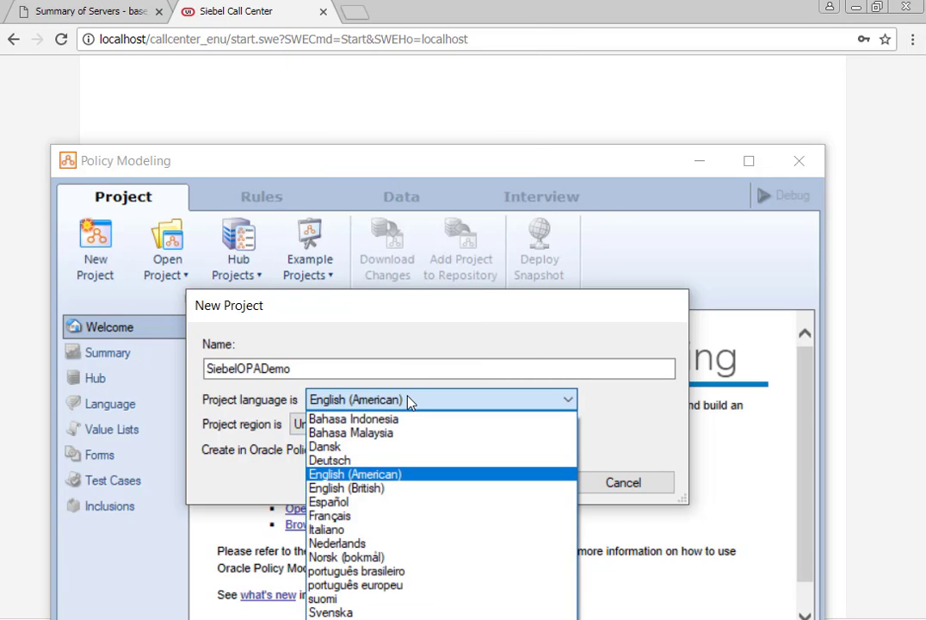
{"action": "left_click", "coordinate": [409, 398]}
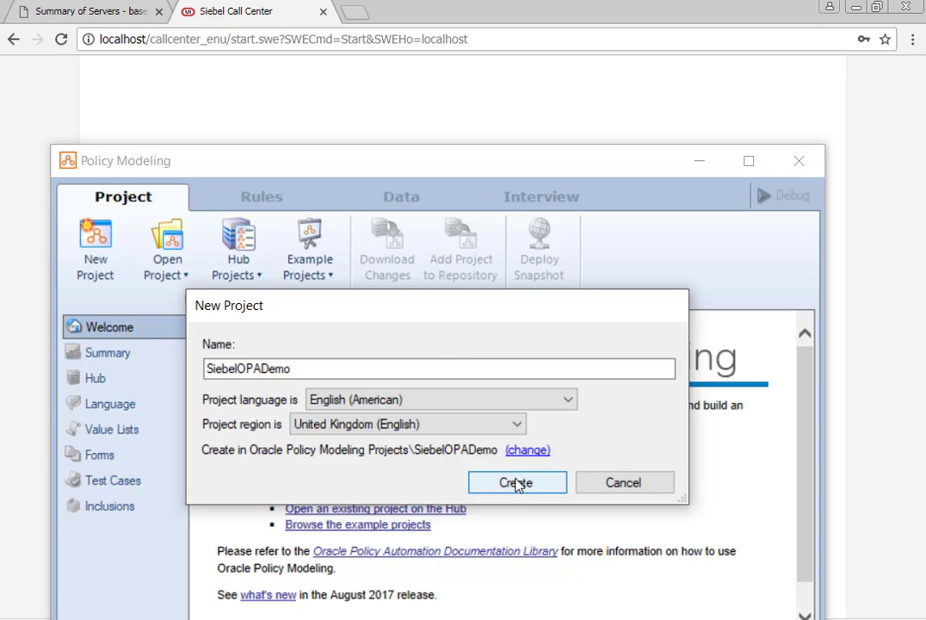
{"action": "left_click", "coordinate": [515, 479]}
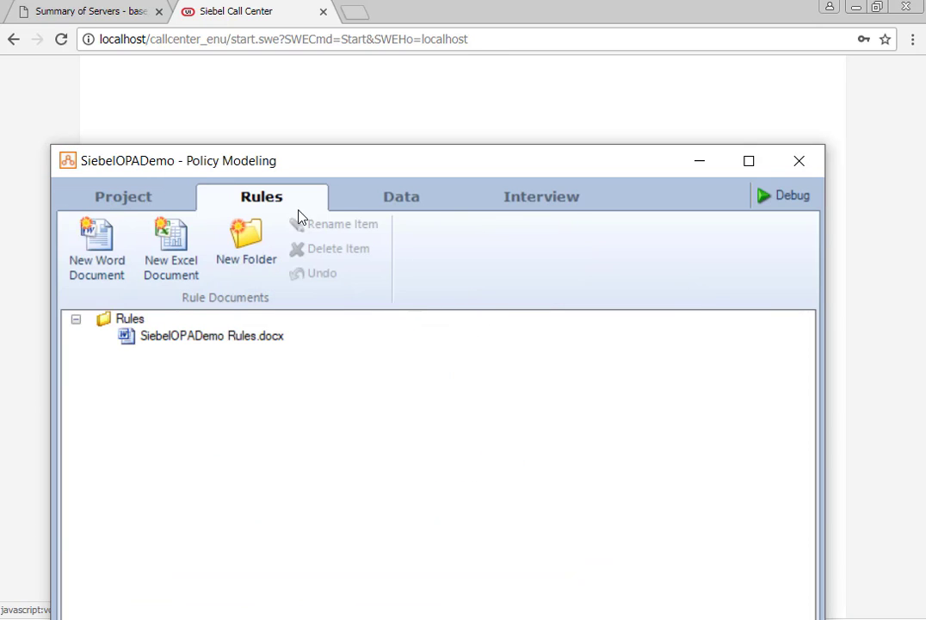
Switch the project's mapping settings to use the Siebel connection
{"action": "left_click", "coordinate": [117, 200]}
{"action": "left_click", "coordinate": [82, 382]}
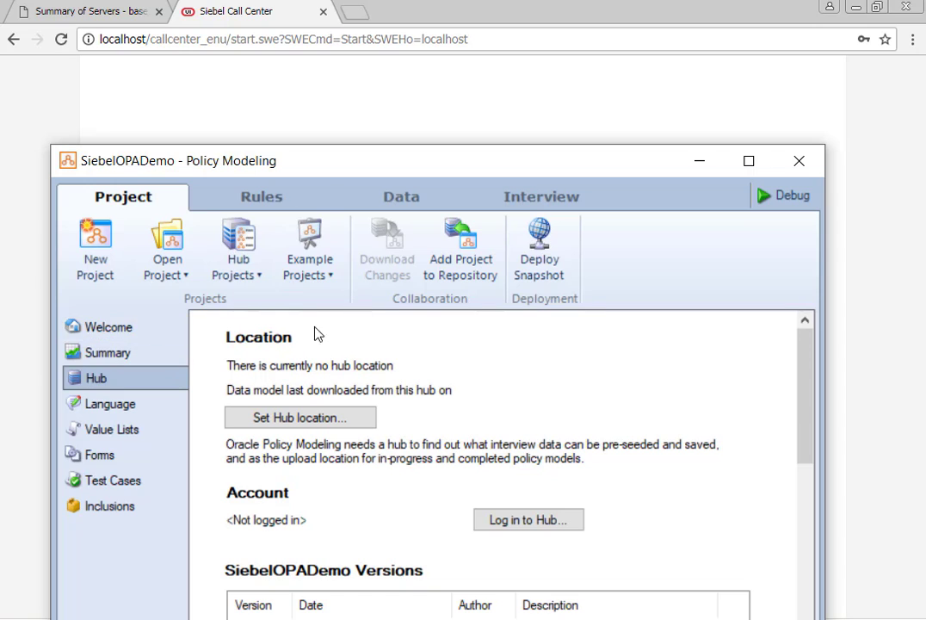
{"action": "left_click", "coordinate": [406, 200]}
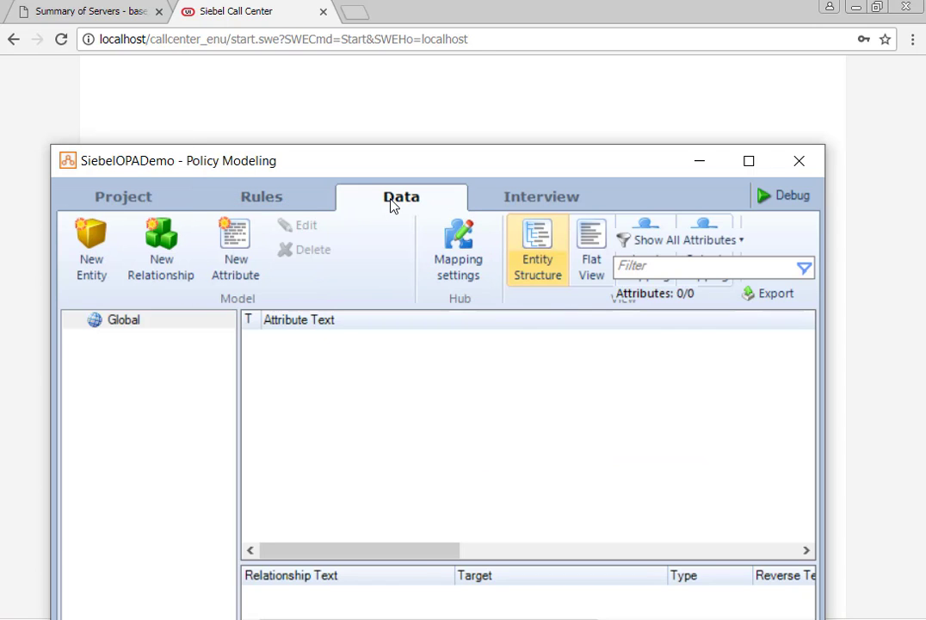
{"action": "left_click", "coordinate": [466, 265]}
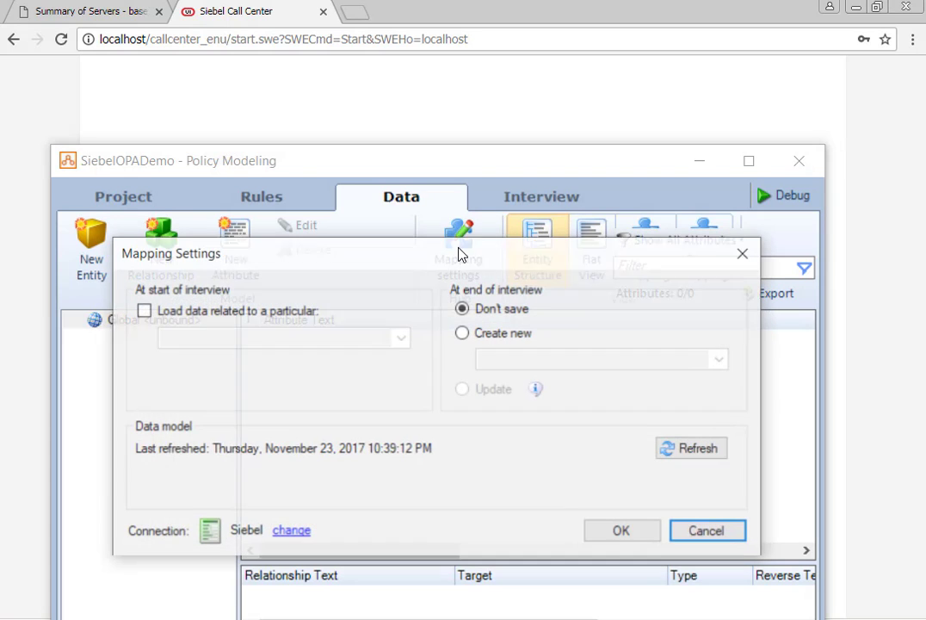
{"action": "left_click_drag", "start_coordinate": [459, 253], "coordinate": [480, 0]}
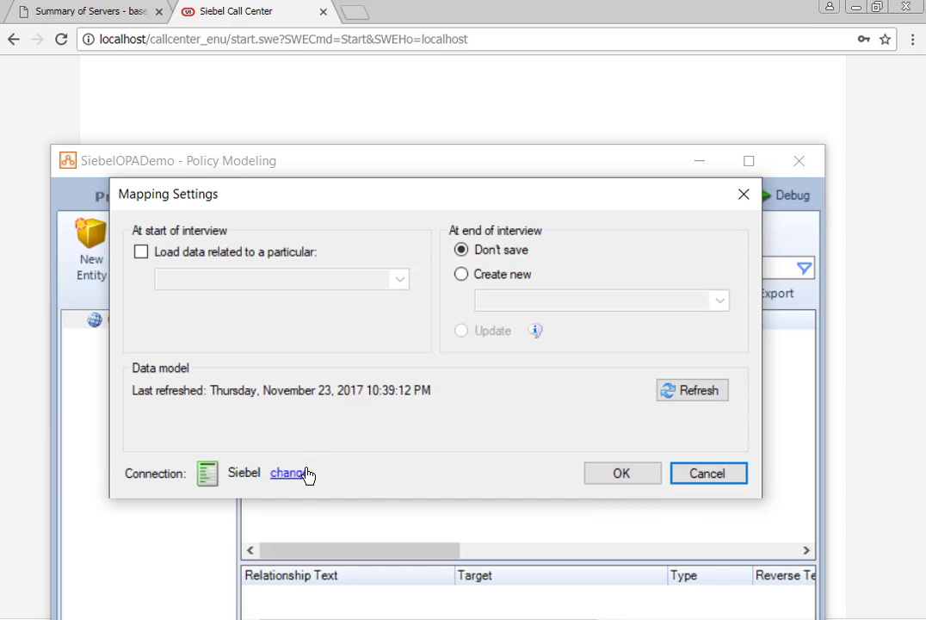
{"action": "left_click", "coordinate": [307, 475]}
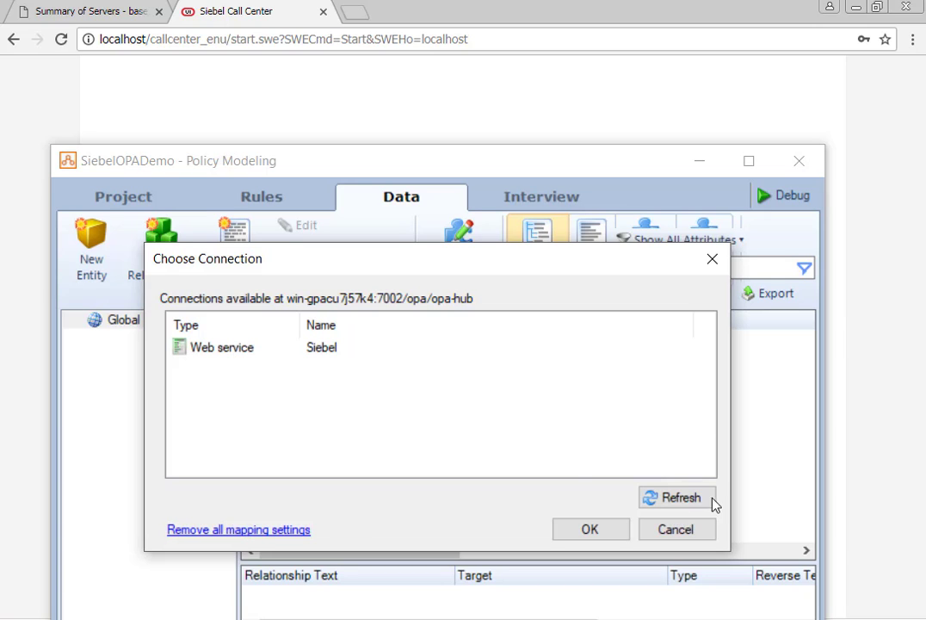
{"action": "left_click", "coordinate": [237, 353]}
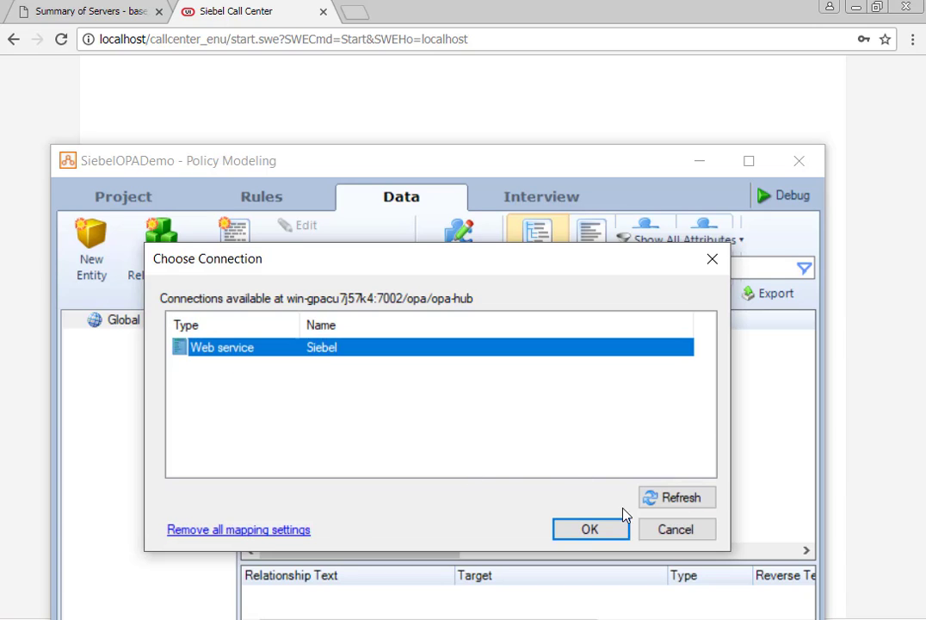
{"action": "left_click", "coordinate": [592, 534]}
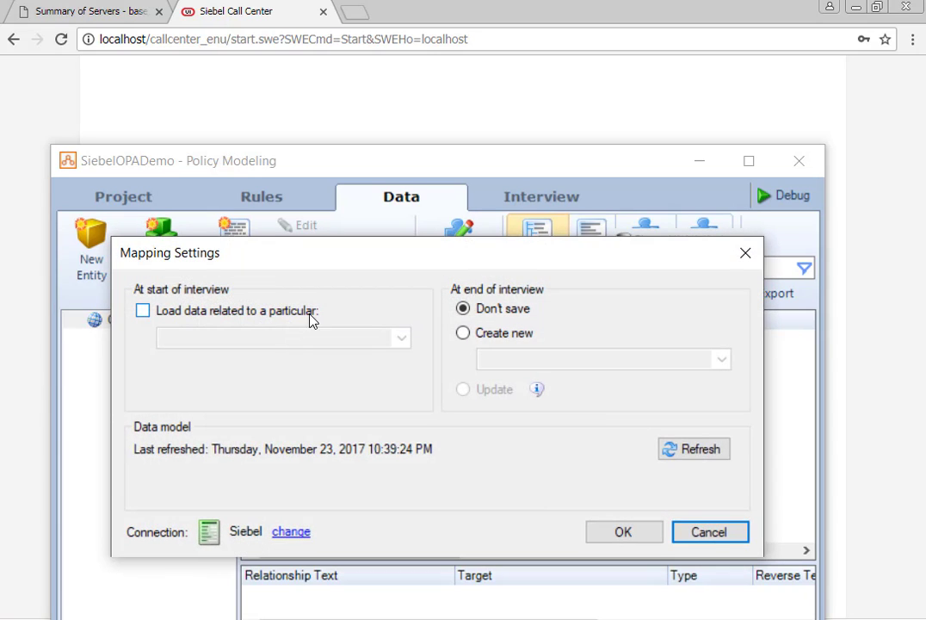
Turn on loading data at interview start with Contact as the record
{"action": "left_click", "coordinate": [142, 311]}
{"action": "left_click", "coordinate": [341, 338]}
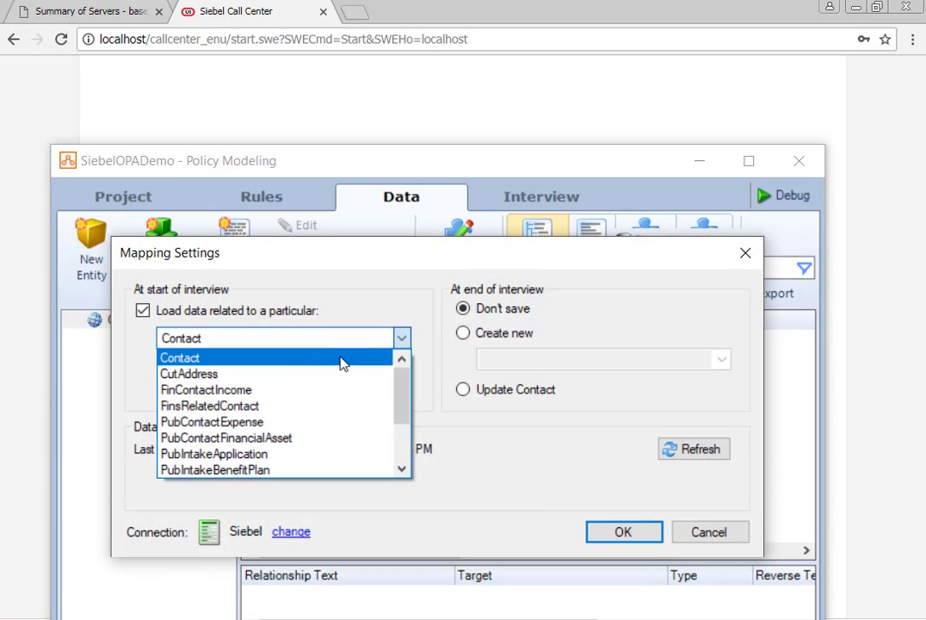
{"action": "left_click", "coordinate": [297, 360]}
{"action": "left_click", "coordinate": [402, 341]}
{"action": "left_click_drag", "start_coordinate": [405, 385], "coordinate": [377, 298]}
{"action": "left_click", "coordinate": [376, 295]}
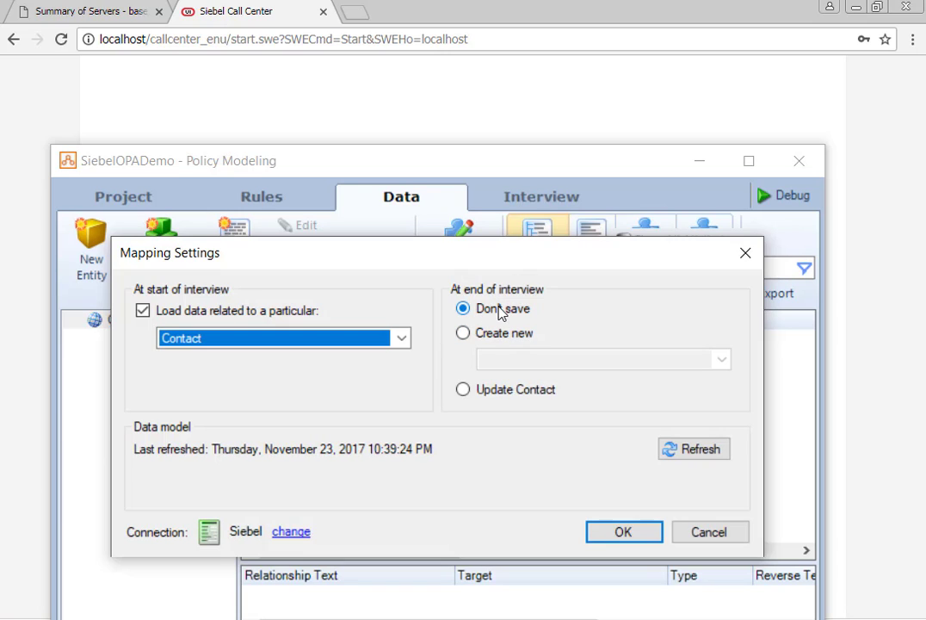
Set the interview end to update the Contact and apply the mapping settings
{"action": "left_click", "coordinate": [483, 336]}
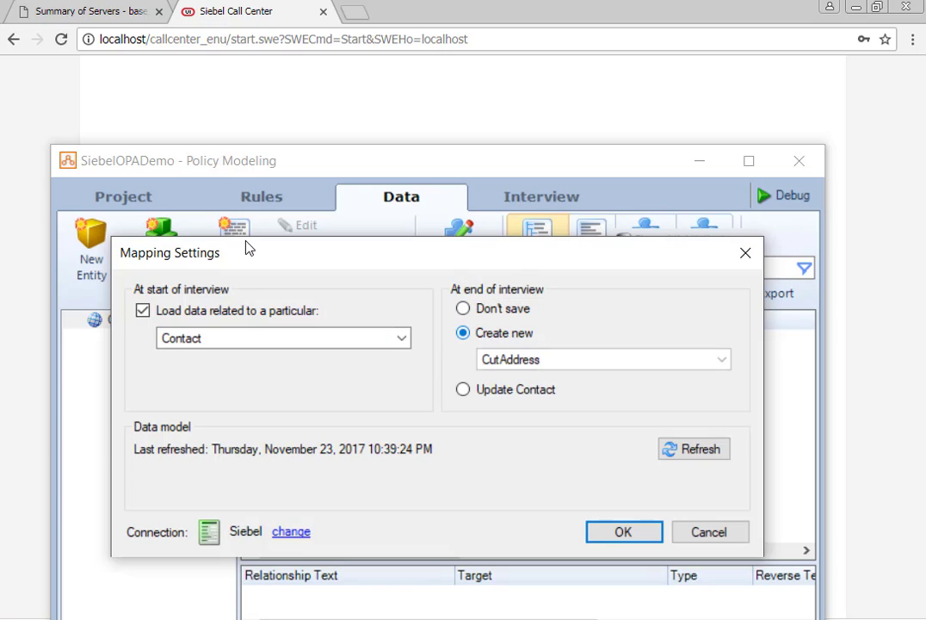
{"action": "left_click", "coordinate": [654, 361]}
{"action": "left_click", "coordinate": [499, 376]}
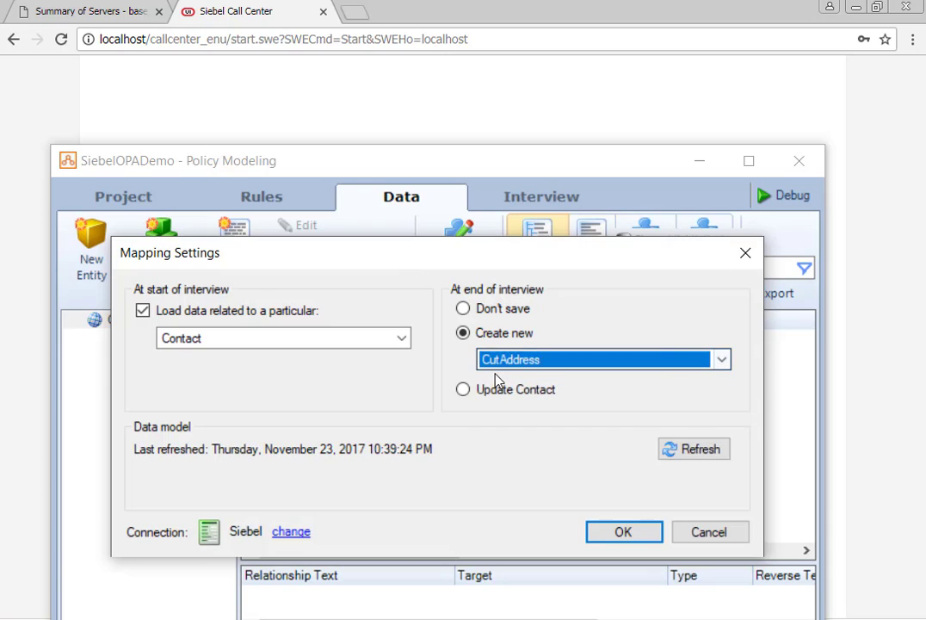
{"action": "left_click", "coordinate": [508, 389]}
{"action": "left_click", "coordinate": [484, 333]}
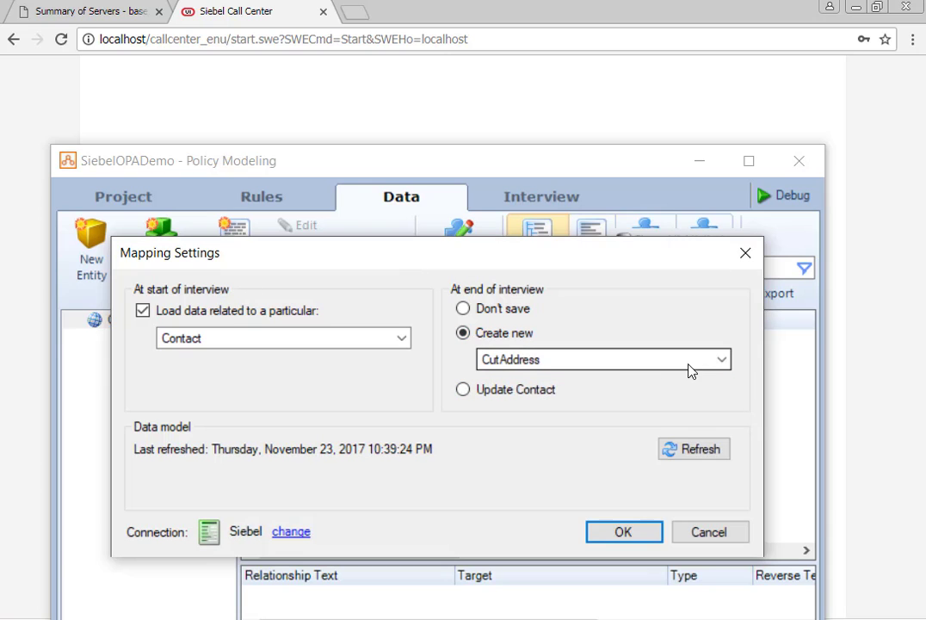
{"action": "left_click", "coordinate": [693, 362]}
{"action": "mouse_move", "coordinate": [724, 404]}
{"action": "left_mouse_down"}
{"action": "mouse_move", "coordinate": [737, 454]}
{"action": "mouse_move", "coordinate": [726, 401]}
{"action": "left_mouse_up"}
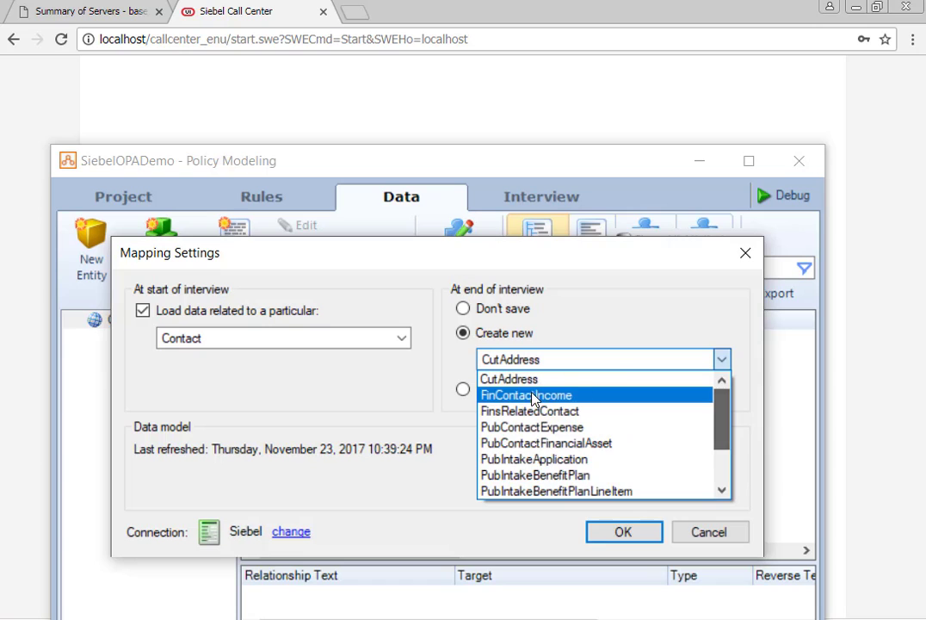
{"action": "left_click", "coordinate": [237, 290]}
{"action": "left_click", "coordinate": [471, 393]}
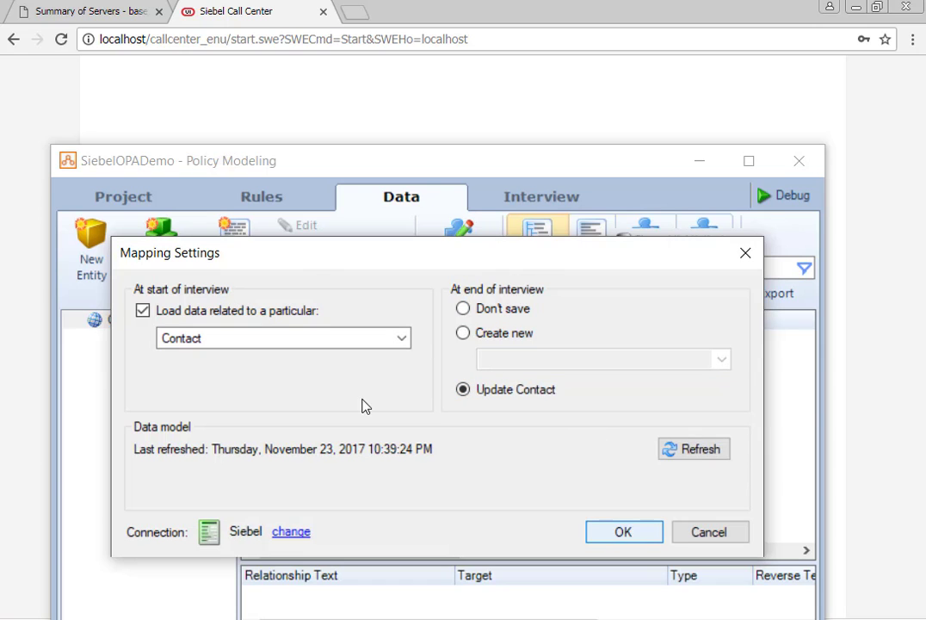
{"action": "key", "text": "Return"}
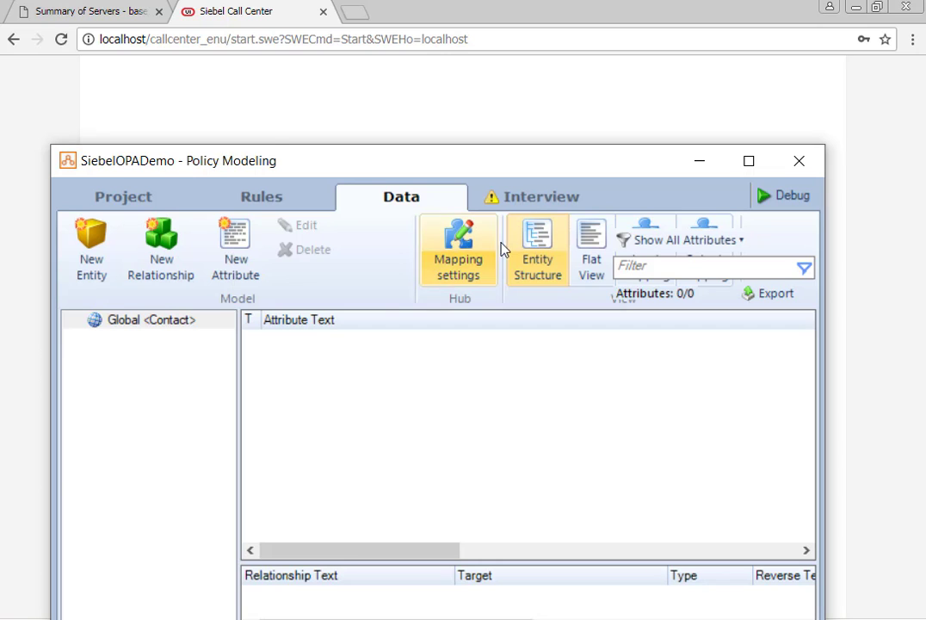
Add a new screen to interview Stage 1 and select its Next button
{"action": "left_click", "coordinate": [508, 203]}
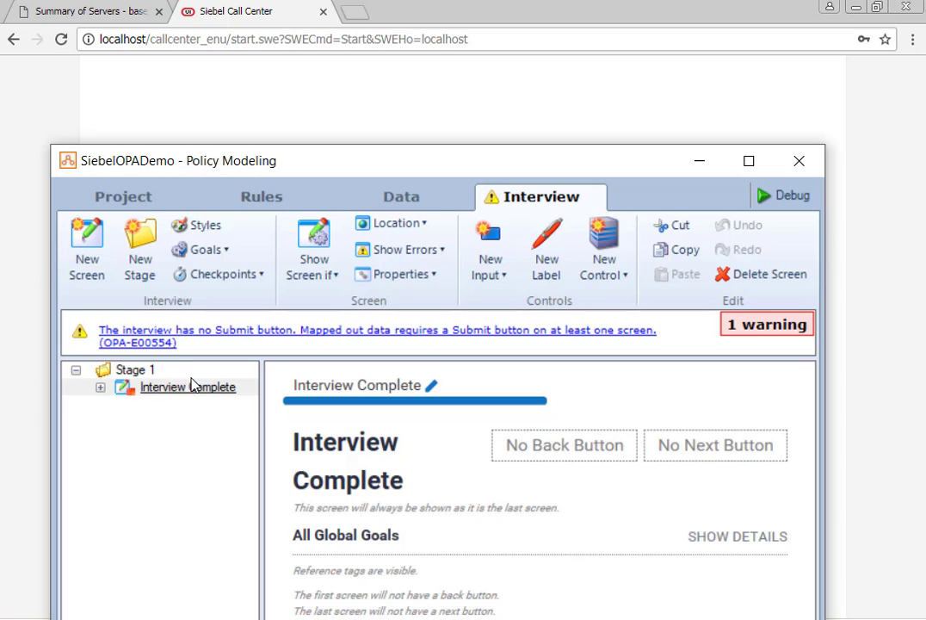
{"action": "left_click", "coordinate": [134, 370]}
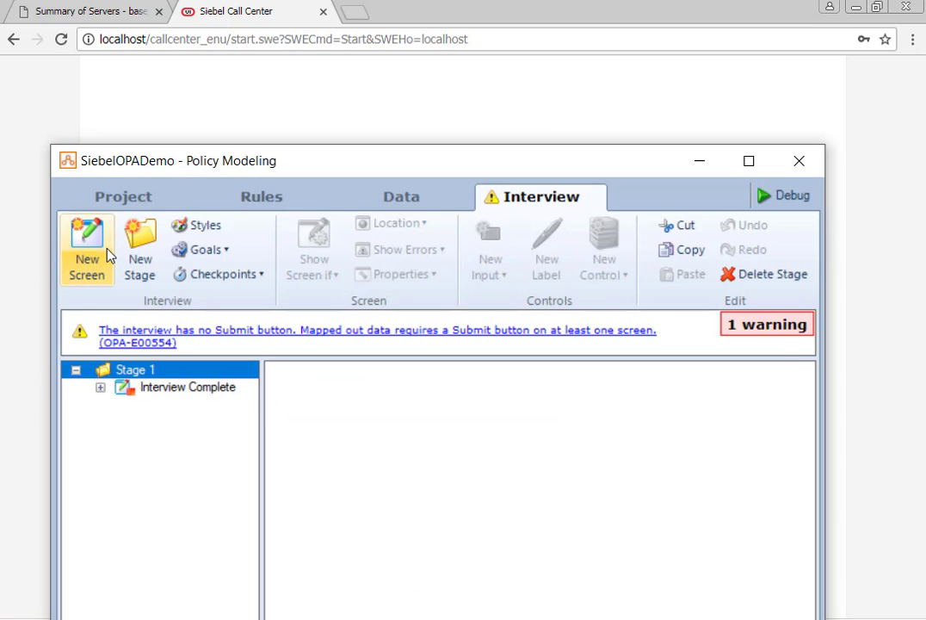
{"action": "left_click", "coordinate": [86, 252]}
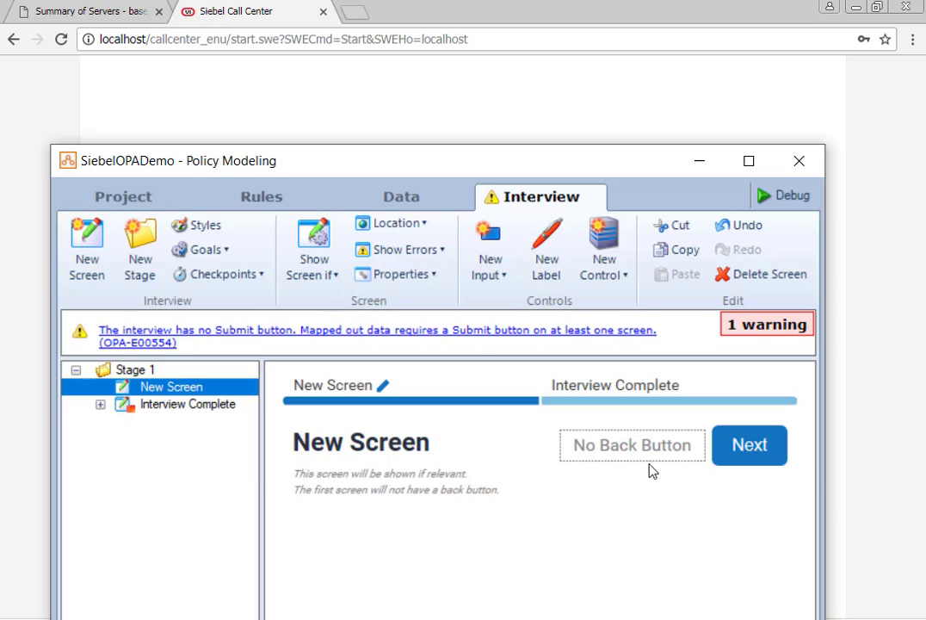
{"action": "left_click", "coordinate": [768, 451]}
{"action": "left_click", "coordinate": [428, 521]}
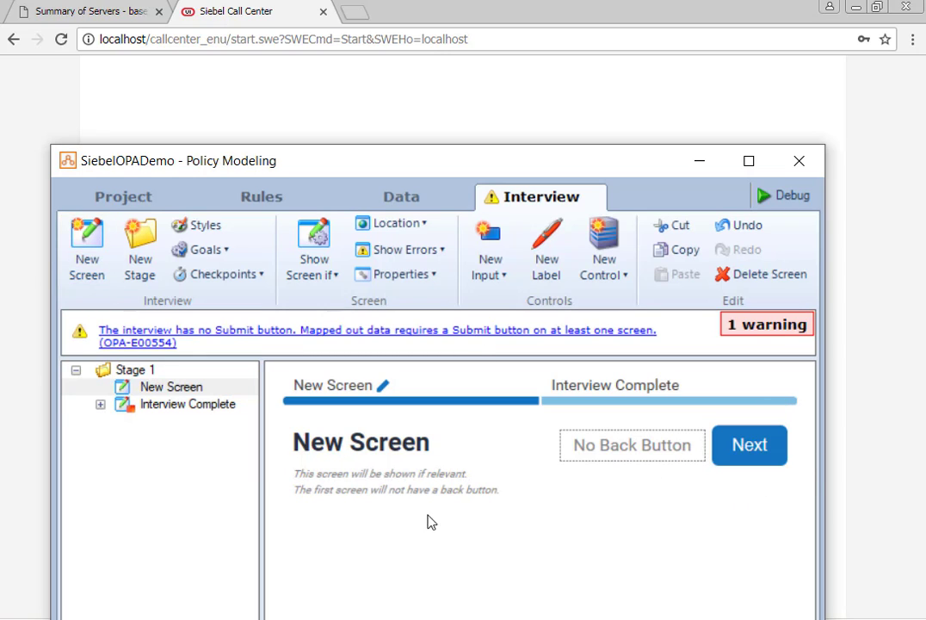
{"action": "left_click", "coordinate": [737, 443]}
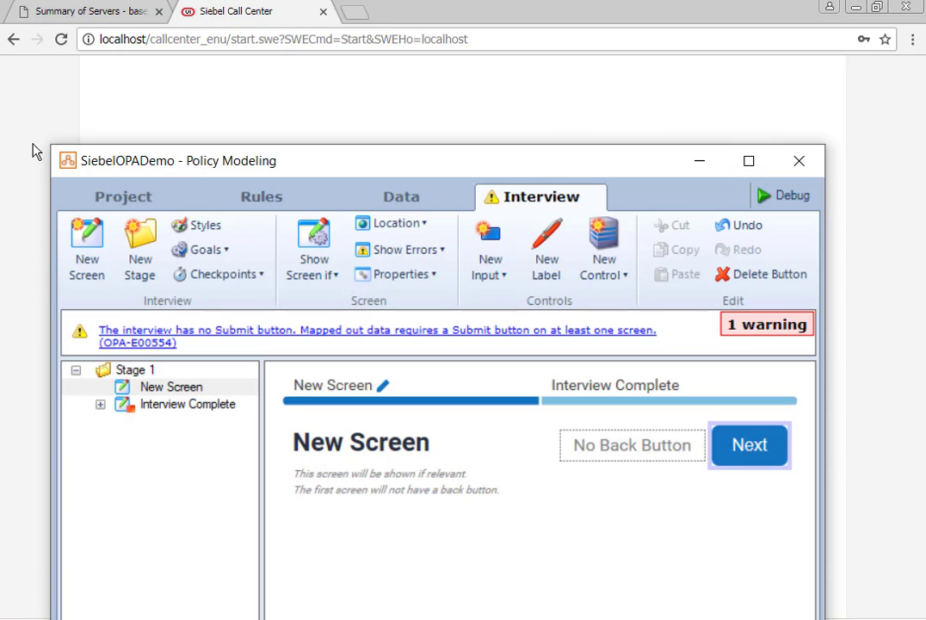
Change the new screen's Next button into a Submit button and review Interview Complete
{"action": "left_click_drag", "start_coordinate": [47, 202], "coordinate": [0, 202]}
{"action": "mouse_move", "coordinate": [0, 291]}
{"action": "left_mouse_down"}
{"action": "mouse_move", "coordinate": [22, 291]}
{"action": "mouse_move", "coordinate": [2, 291]}
{"action": "left_mouse_up"}
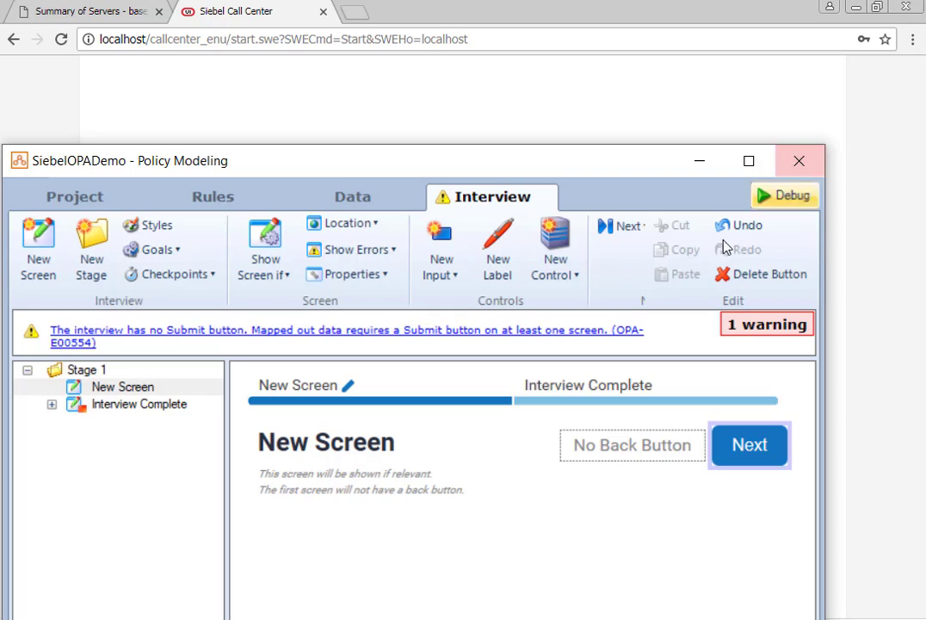
{"action": "left_click", "coordinate": [627, 226]}
{"action": "left_click", "coordinate": [663, 302]}
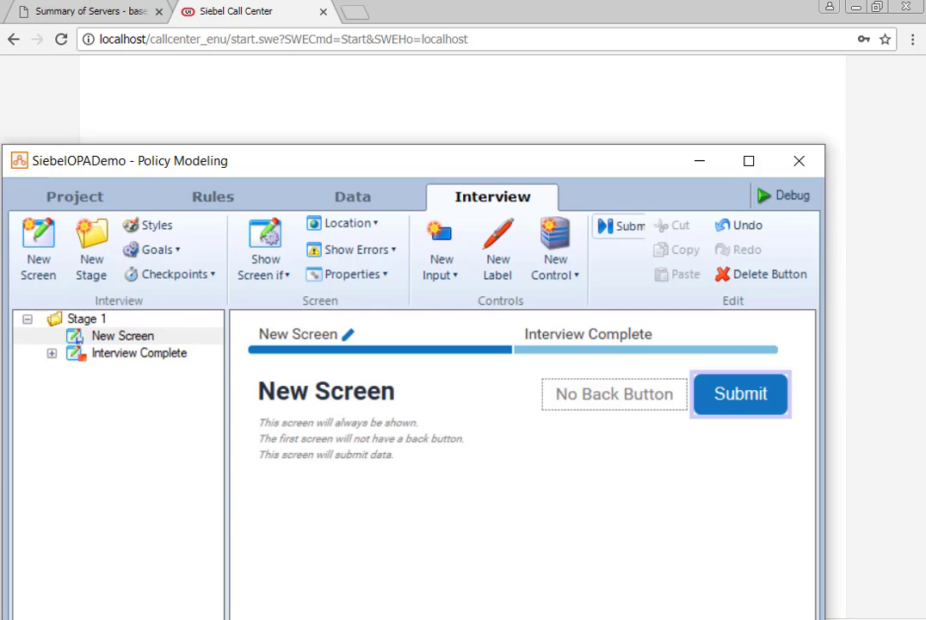
{"action": "left_click", "coordinate": [102, 354]}
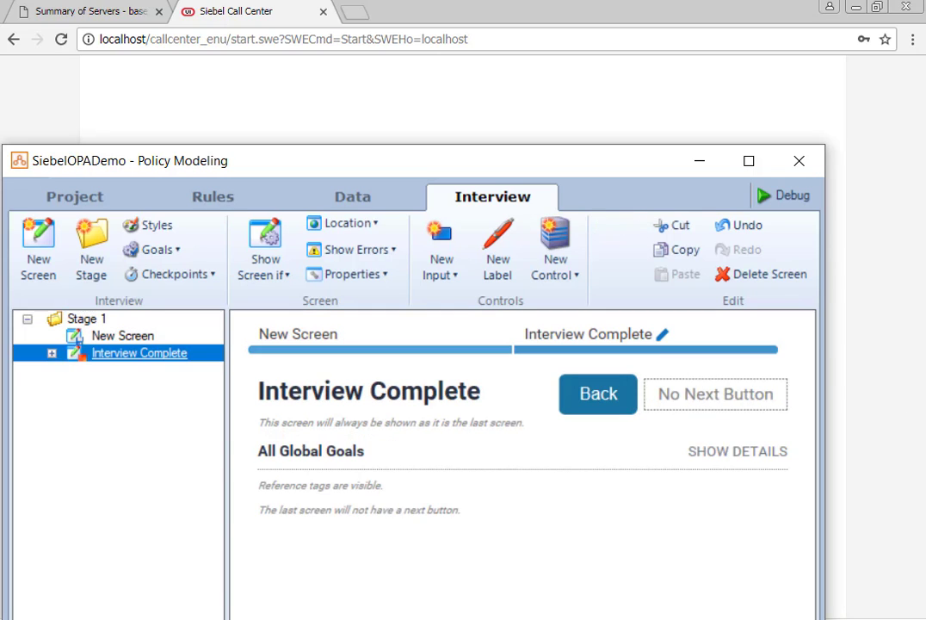
{"action": "left_click", "coordinate": [79, 338]}
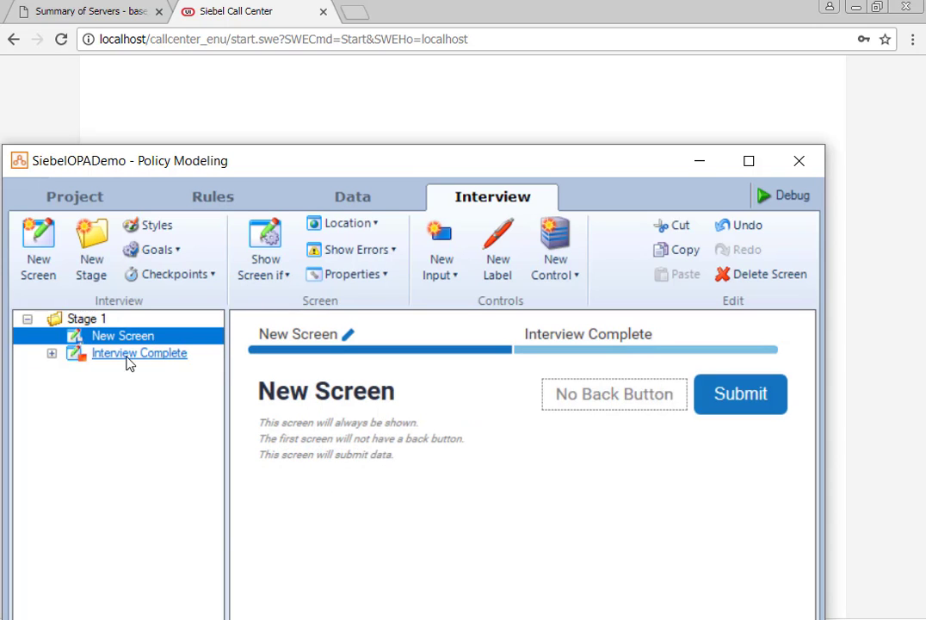
{"action": "left_click", "coordinate": [365, 210]}
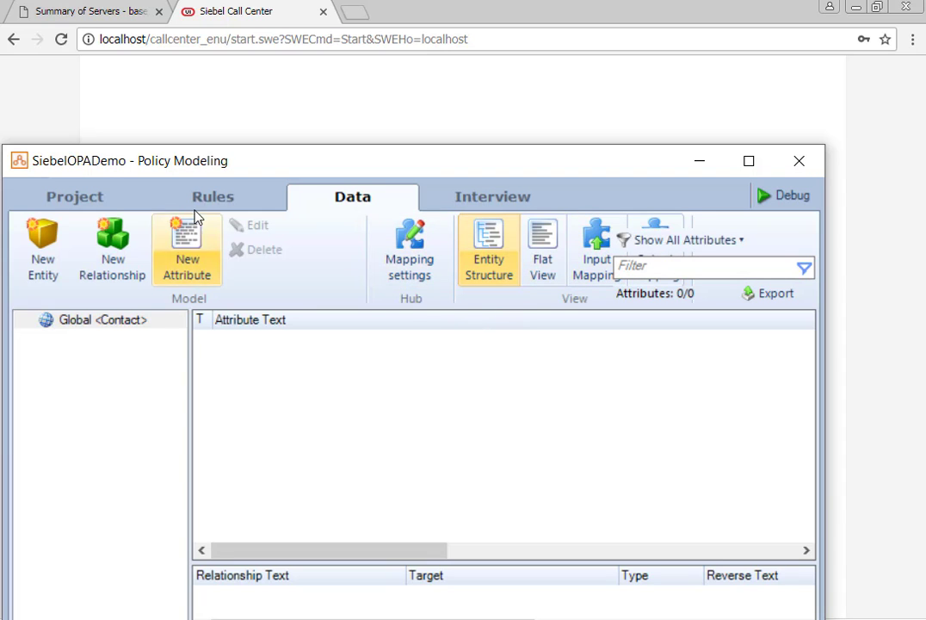
Create the attribute 'the customer first name', mapped in from FirstName and loaded at start
{"action": "left_click", "coordinate": [189, 260]}
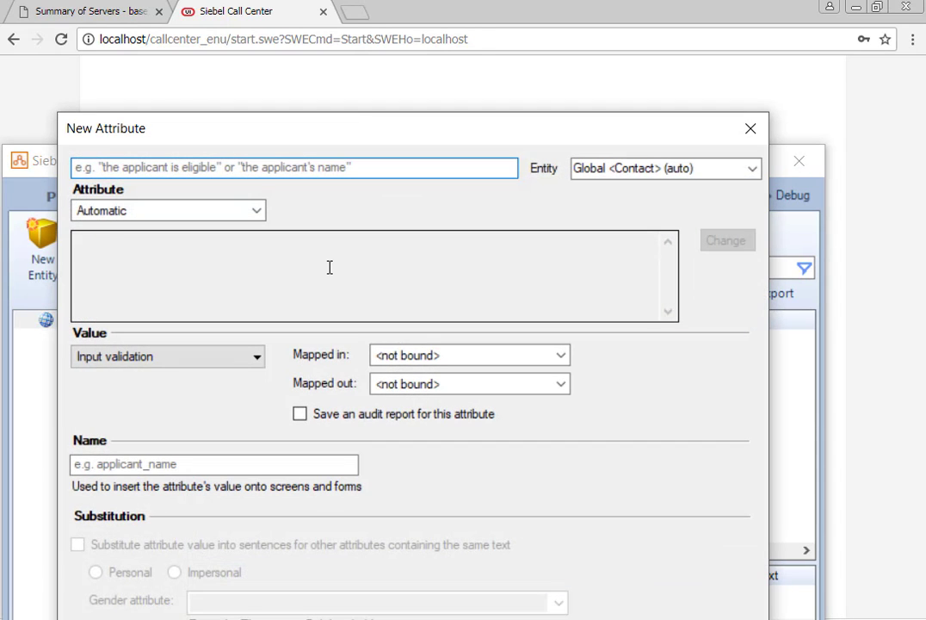
{"action": "type", "text": "the cust"}
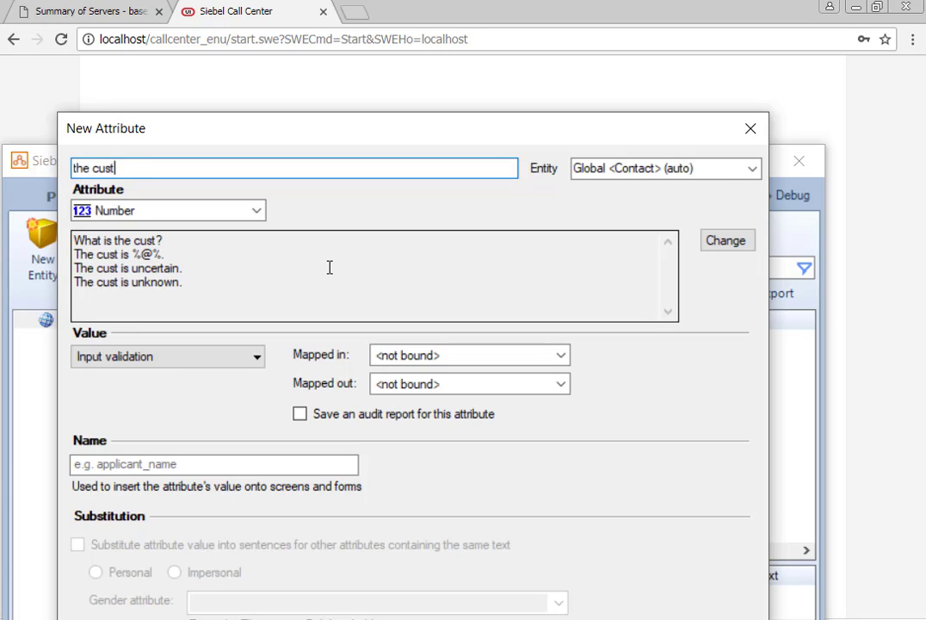
{"action": "type", "text": "omer first name"}
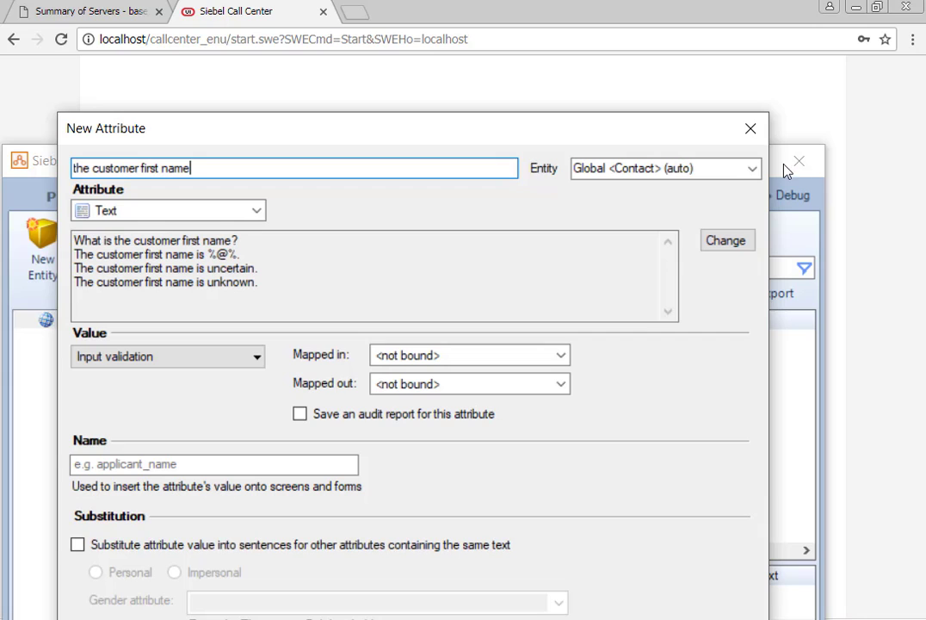
{"action": "left_click", "coordinate": [749, 173]}
{"action": "left_click", "coordinate": [458, 110]}
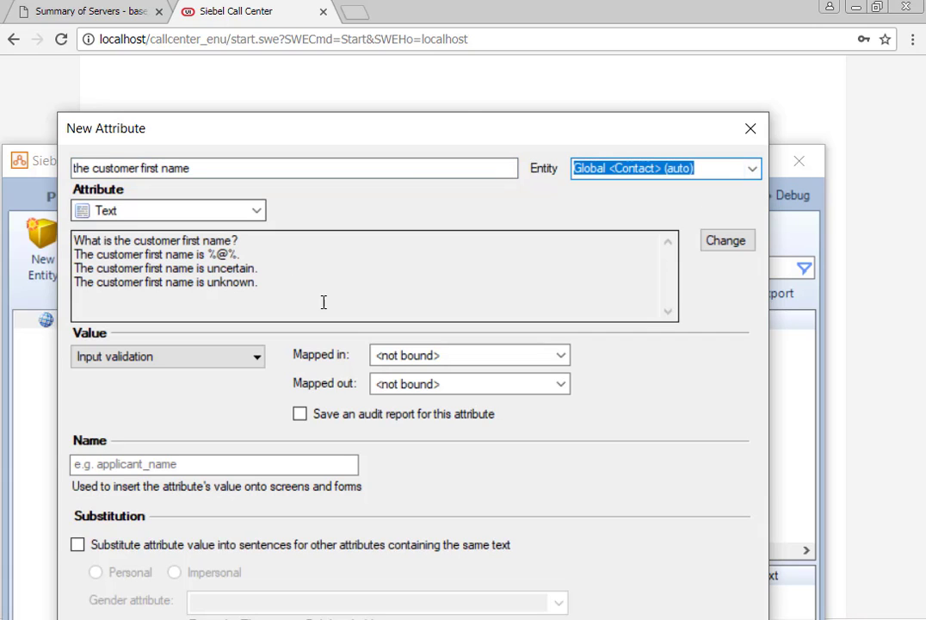
{"action": "left_click", "coordinate": [560, 355]}
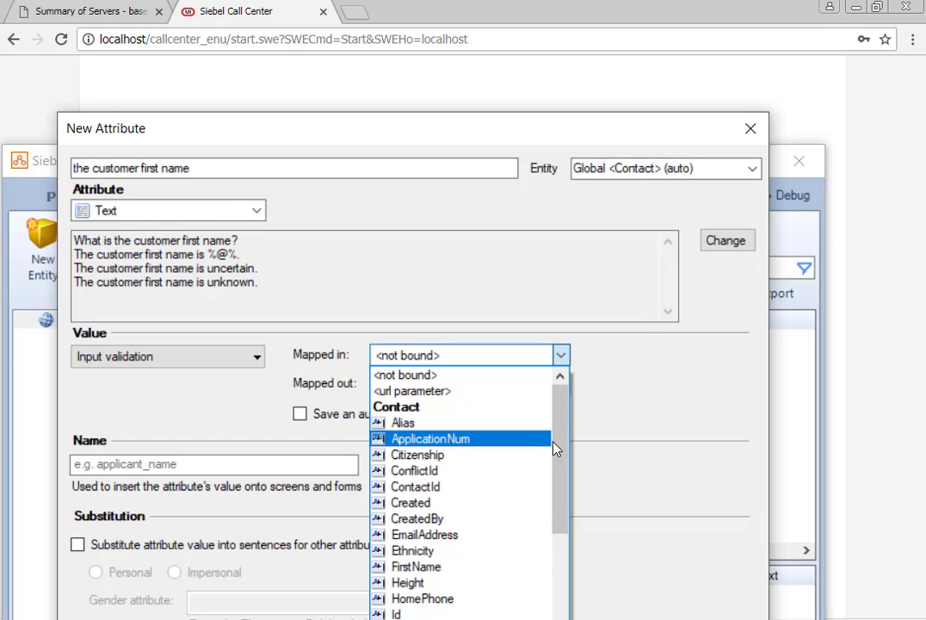
{"action": "scroll", "coordinate": [583, 554], "scroll_direction": "down", "scroll_amount": 7}
{"action": "scroll", "coordinate": [602, 597], "scroll_direction": "up", "scroll_amount": 3}
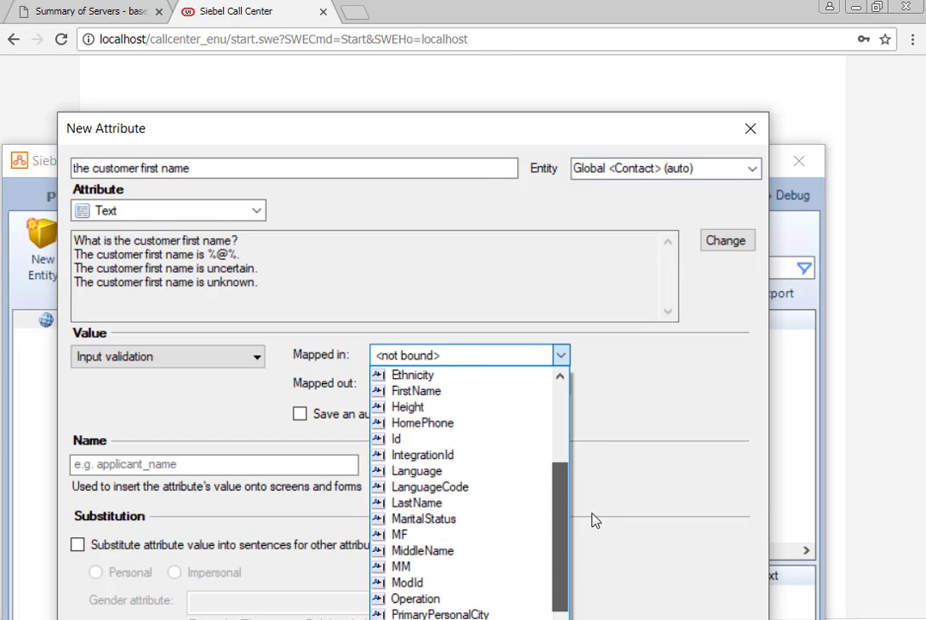
{"action": "left_click", "coordinate": [438, 392]}
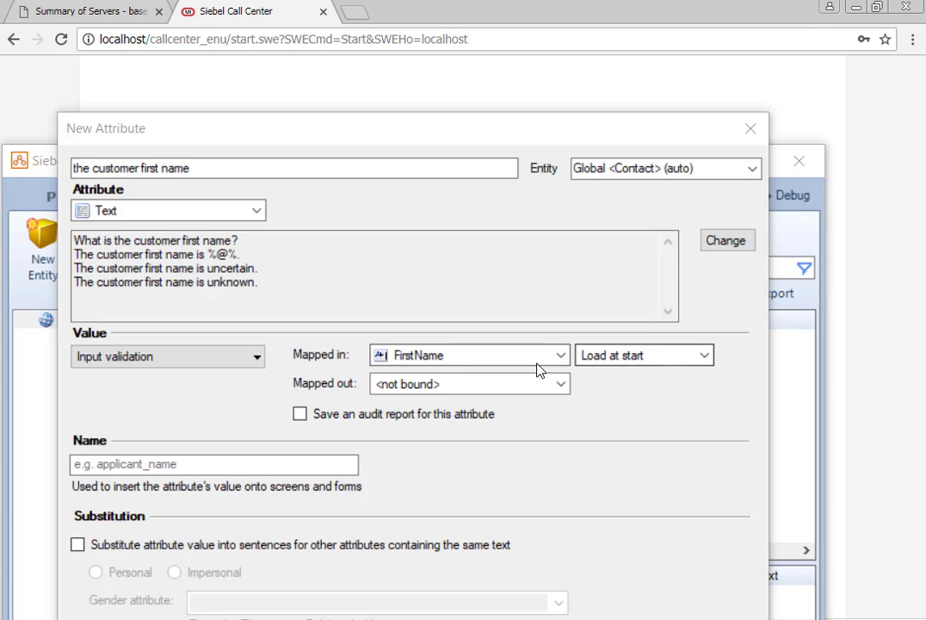
{"action": "left_click", "coordinate": [702, 357]}
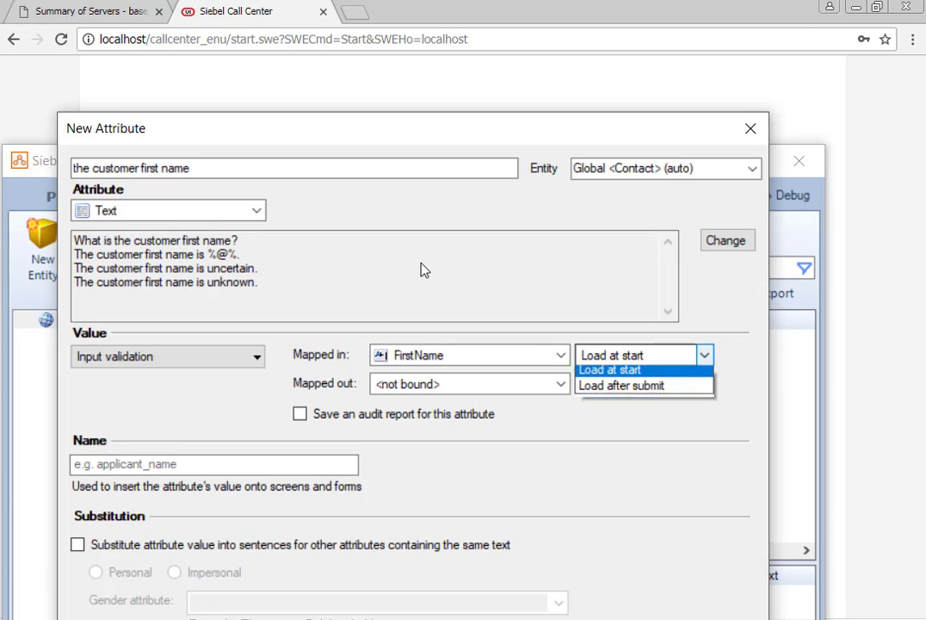
{"action": "left_click", "coordinate": [601, 402]}
Map the attribute out to FirstName, give it short name first_name, and create it
{"action": "left_click", "coordinate": [561, 384]}
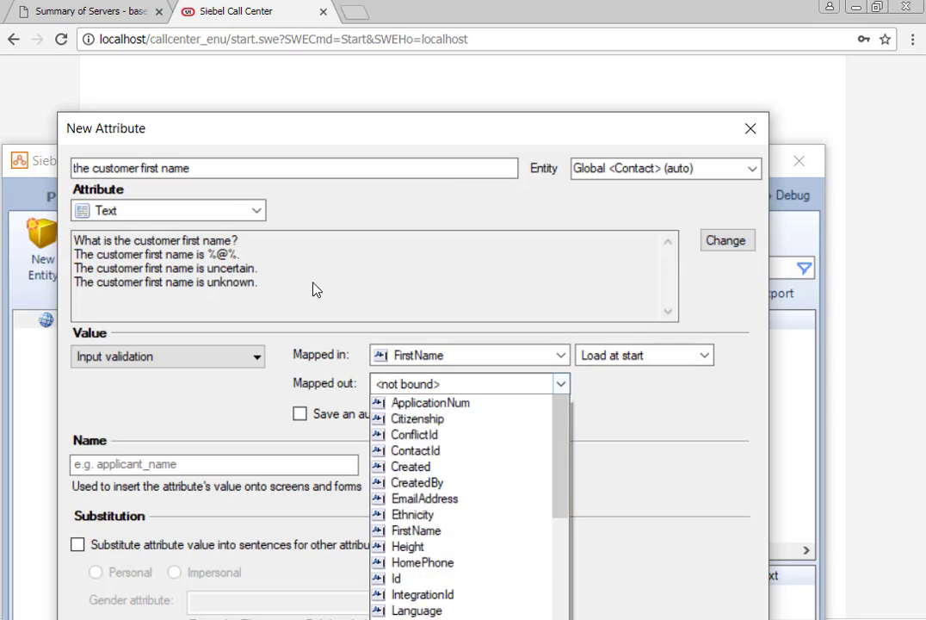
{"action": "left_click", "coordinate": [422, 579]}
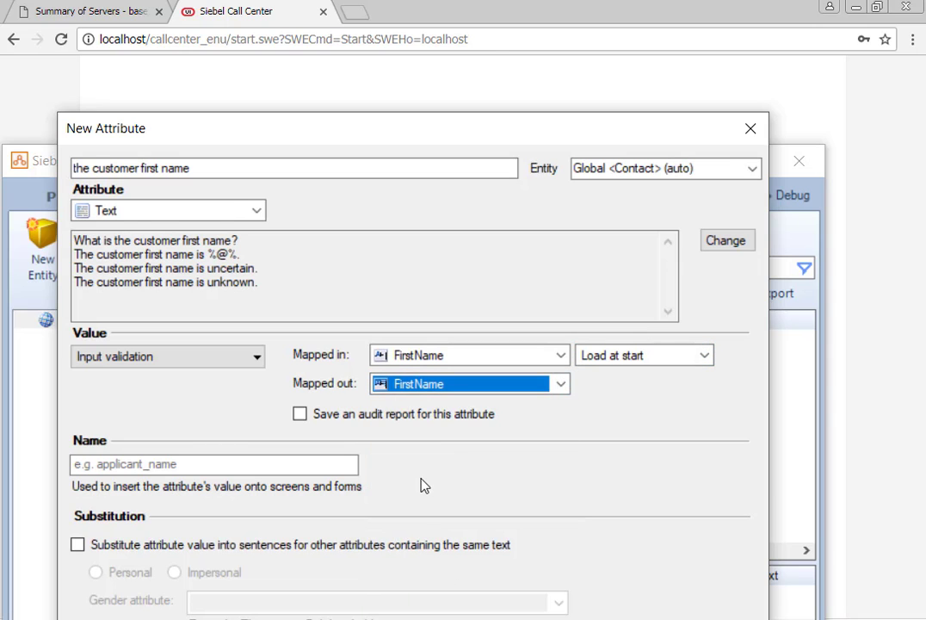
{"action": "left_click", "coordinate": [168, 465]}
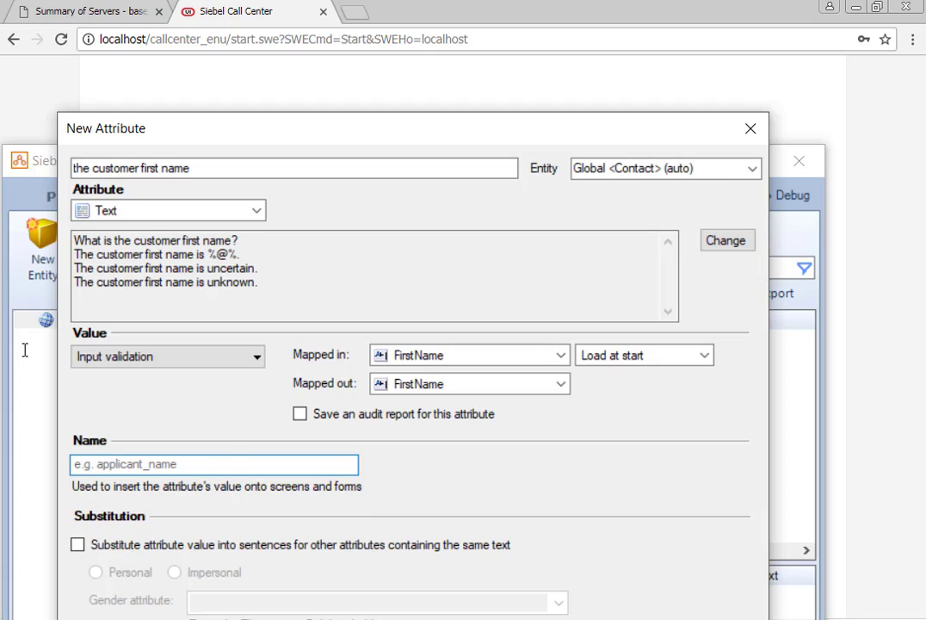
{"action": "type", "text": "first"}
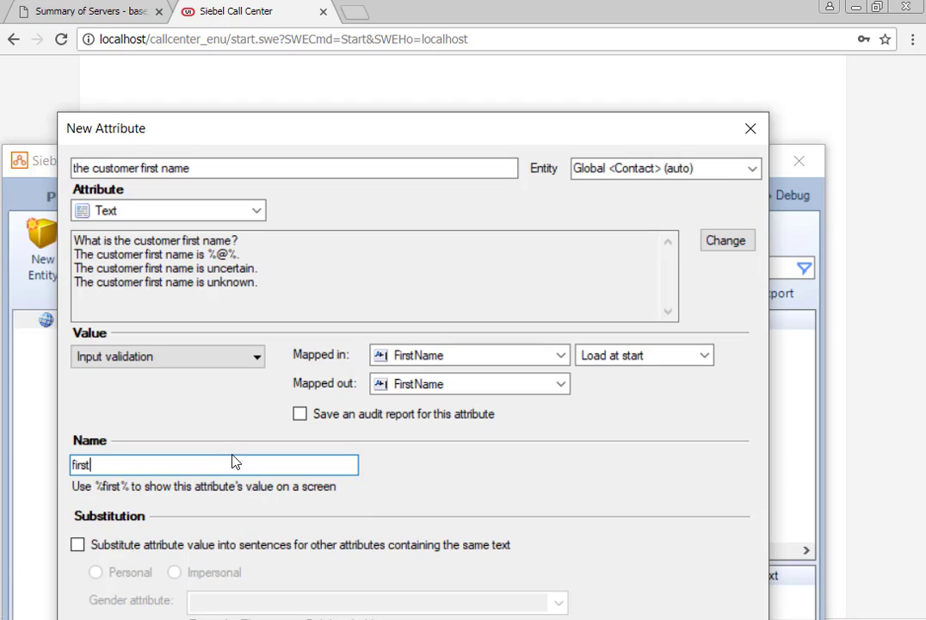
{"action": "type", "text": "_name"}
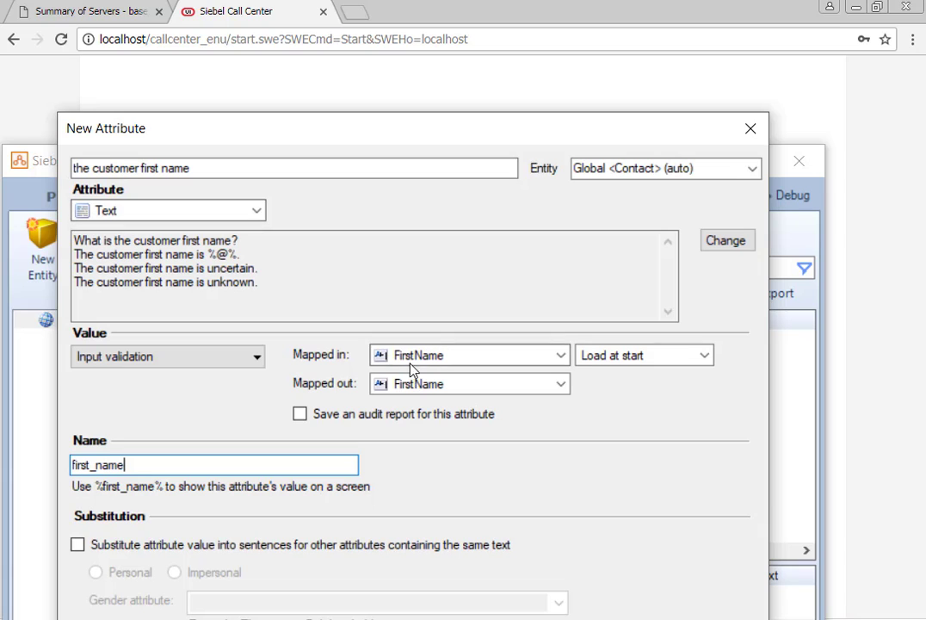
{"action": "left_click", "coordinate": [561, 356]}
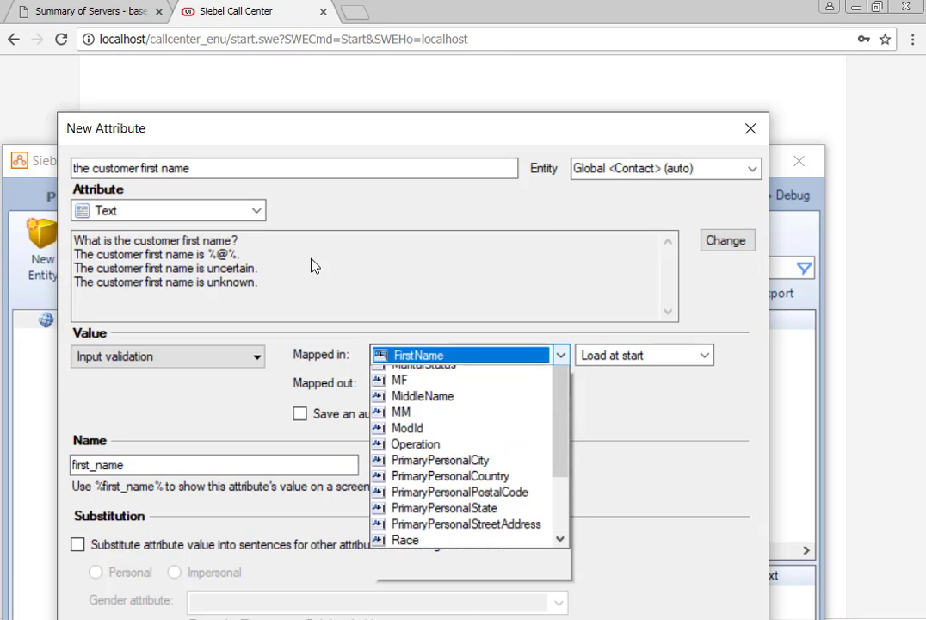
{"action": "left_click", "coordinate": [262, 277]}
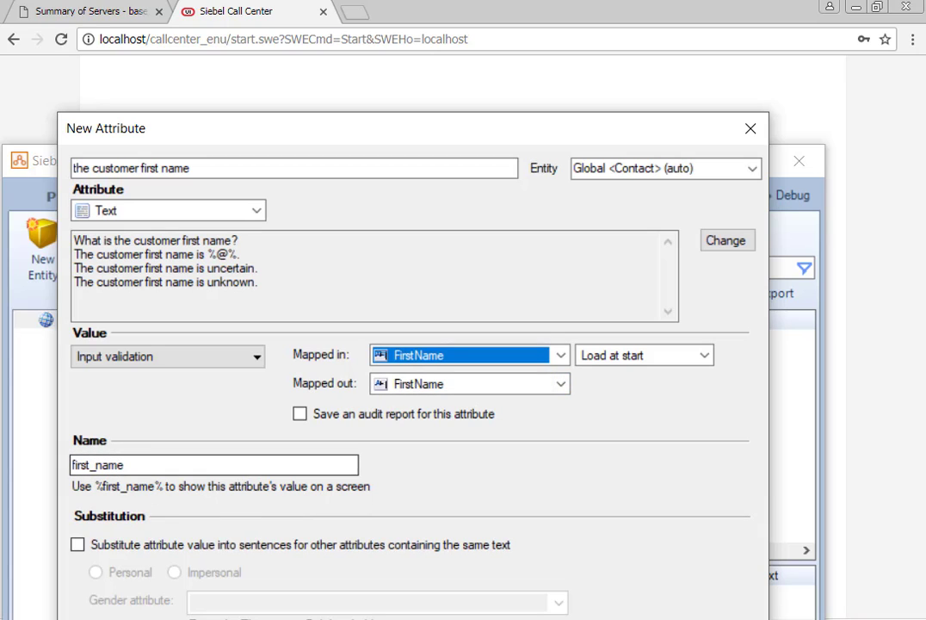
{"action": "left_click", "coordinate": [392, 618]}
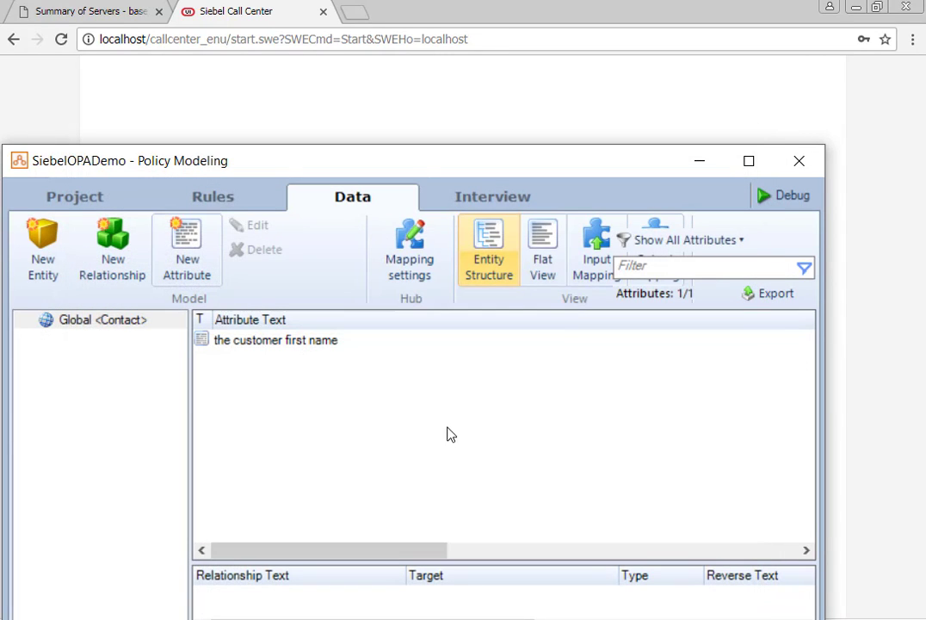
Check the Input and Output Mapping lists to confirm FirstName maps to the customer first name
{"action": "left_click", "coordinate": [596, 249]}
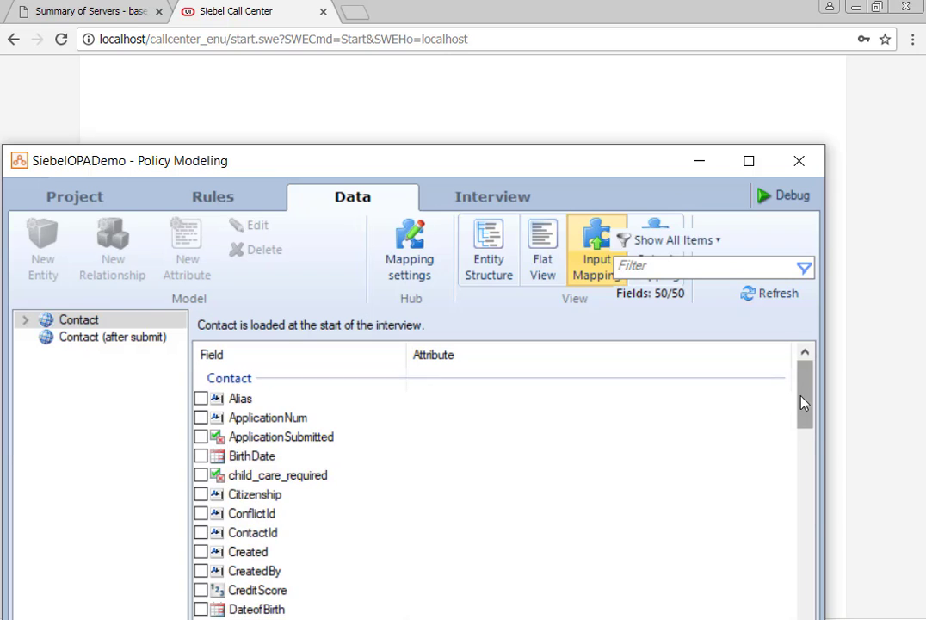
{"action": "left_click_drag", "start_coordinate": [801, 402], "coordinate": [847, 470]}
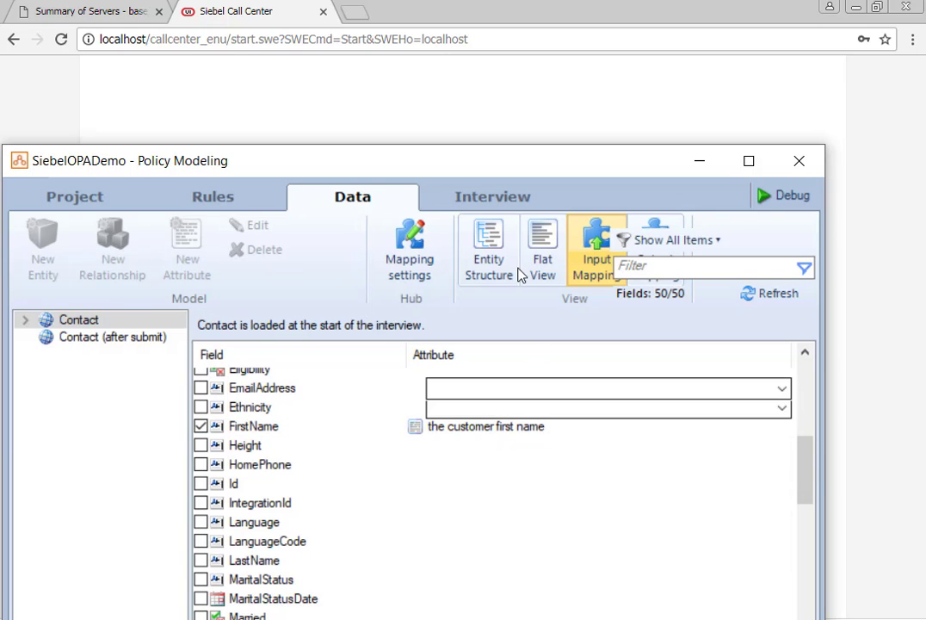
{"action": "left_click", "coordinate": [653, 228]}
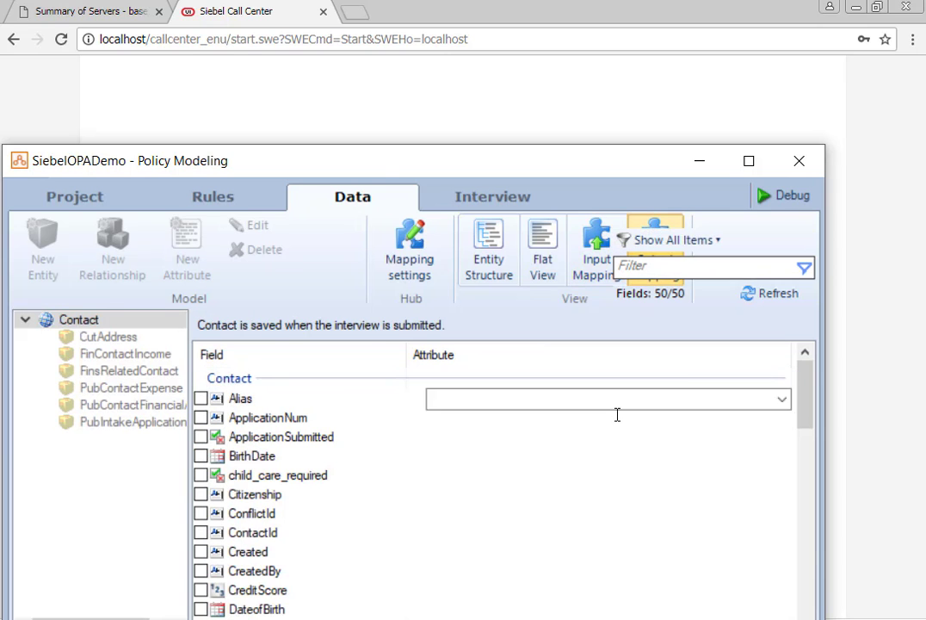
{"action": "scroll", "coordinate": [616, 413], "scroll_direction": "down", "scroll_amount": 3}
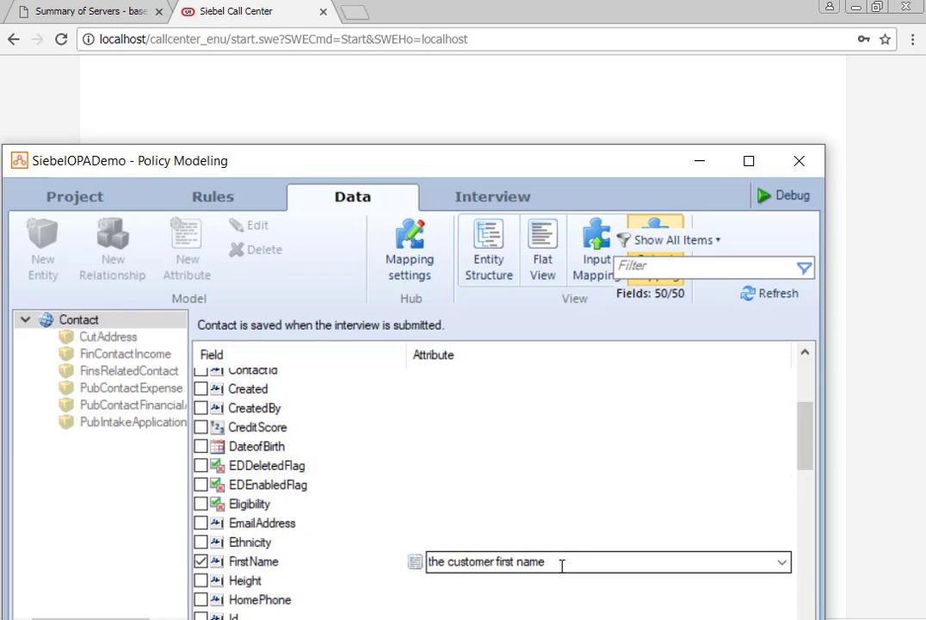
{"action": "left_click", "coordinate": [473, 258]}
Review the 'customer first name' attribute in Edit Attribute and close it without changes
{"action": "double_click", "coordinate": [309, 344]}
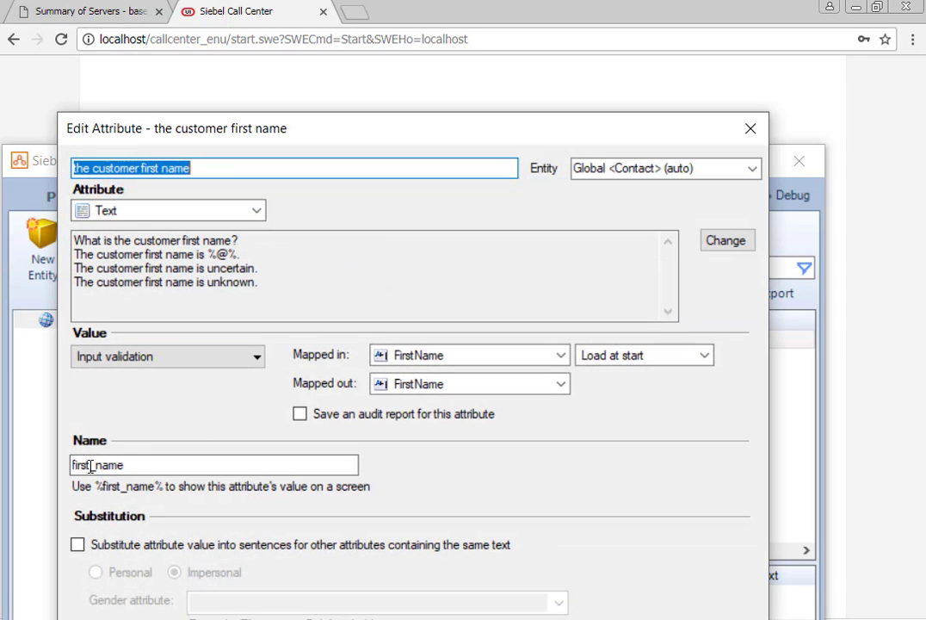
{"action": "left_click", "coordinate": [723, 618]}
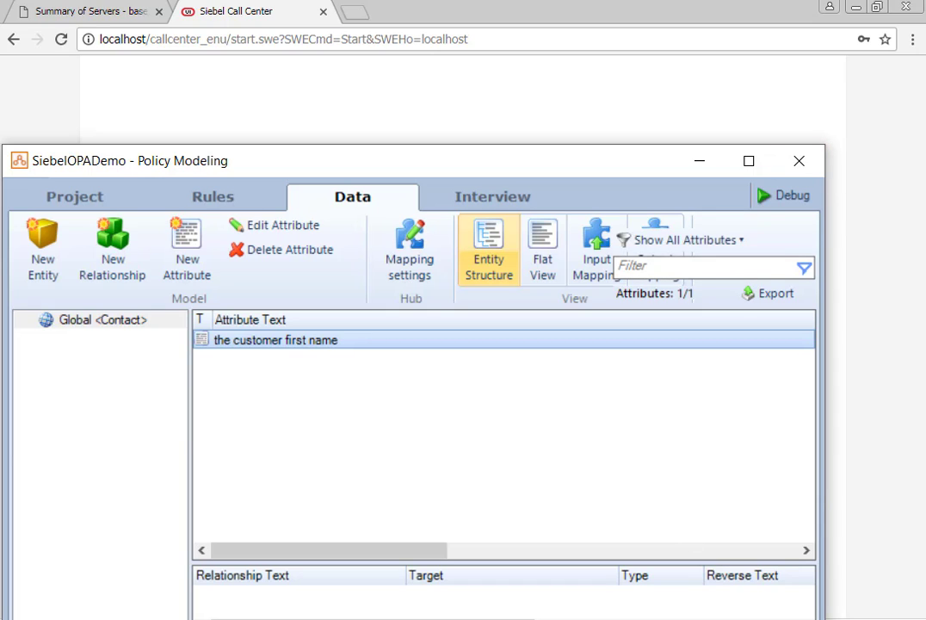
{"action": "key", "text": "alt+Tab"}
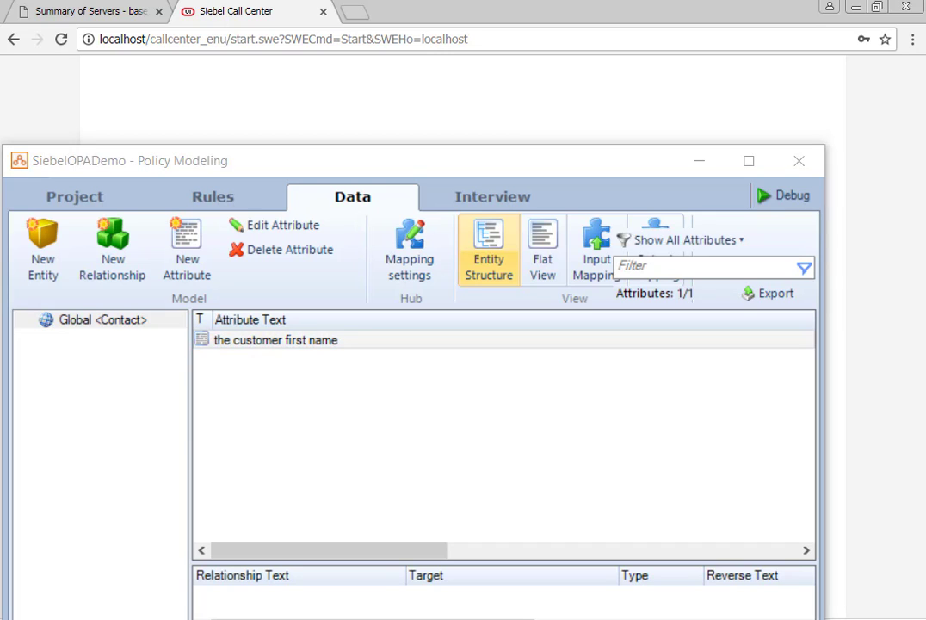